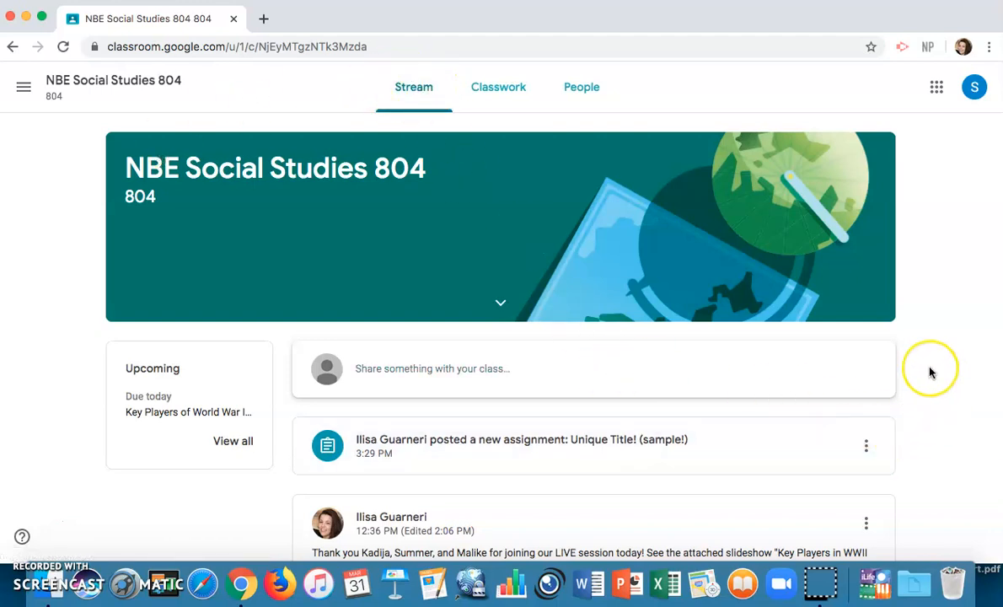
Look through the posts in the class stream of NBE Social Studies 804
{"action": "scroll", "coordinate": [929, 371], "scroll_direction": "down", "scroll_amount": 2}
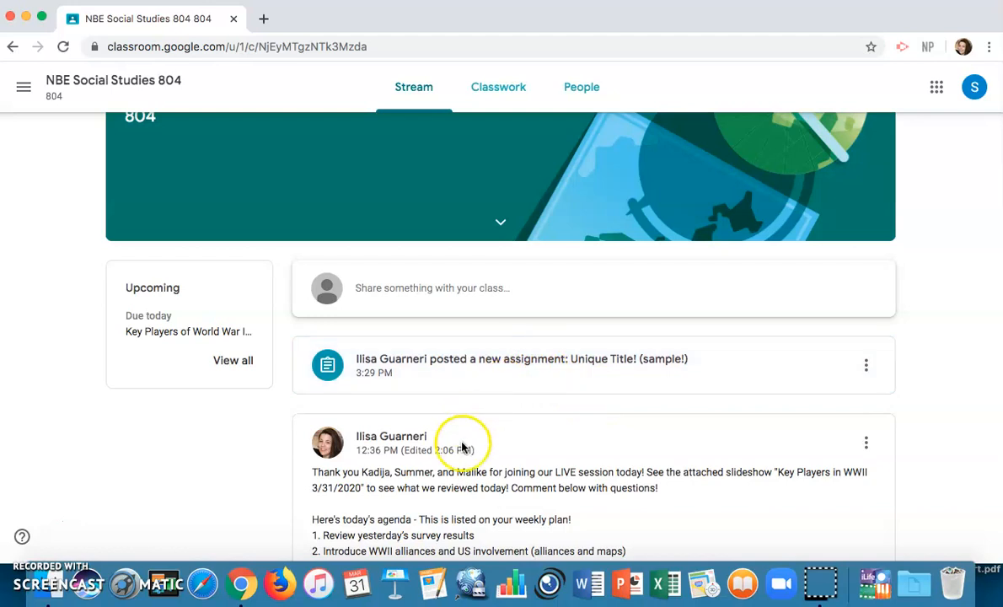
{"action": "scroll", "coordinate": [460, 443], "scroll_direction": "down", "scroll_amount": 5}
{"action": "scroll", "coordinate": [463, 448], "scroll_direction": "down", "scroll_amount": 5}
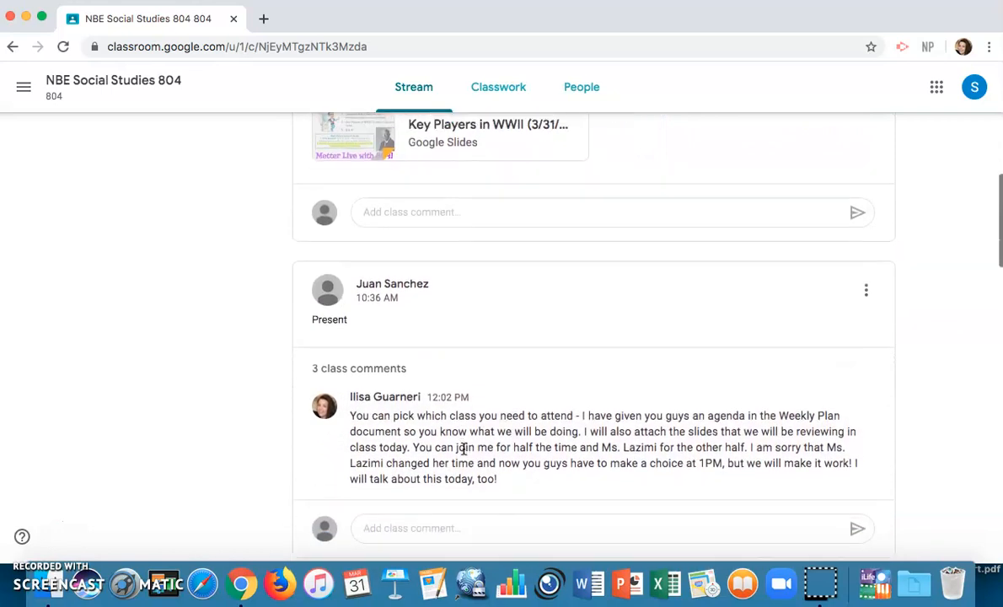
{"action": "scroll", "coordinate": [463, 449], "scroll_direction": "up", "scroll_amount": 10}
Review the student's own work list with due dates and grades from the classwork page, and return to classwork
{"action": "left_click", "coordinate": [487, 98]}
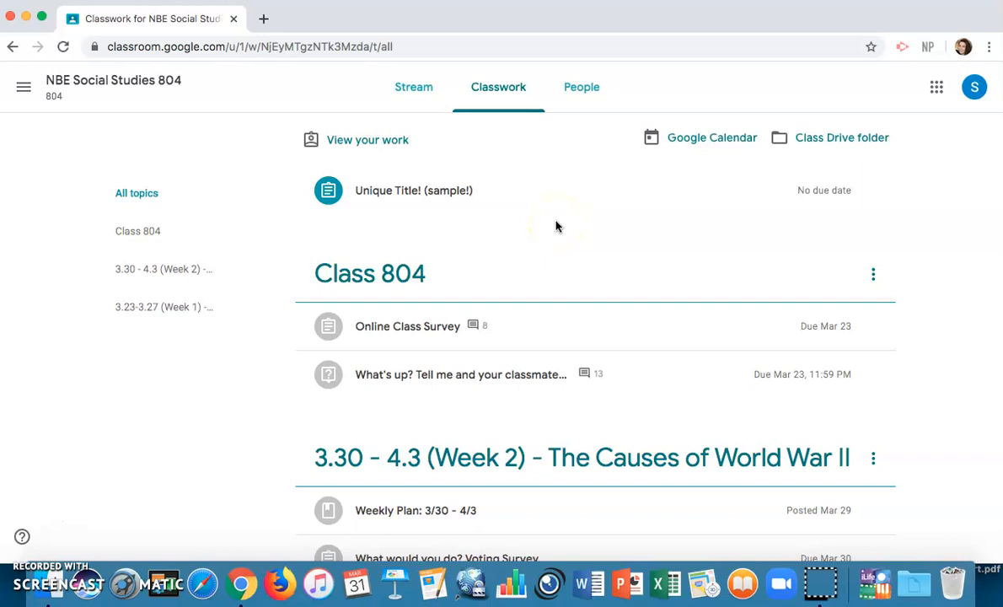
{"action": "left_click", "coordinate": [358, 137]}
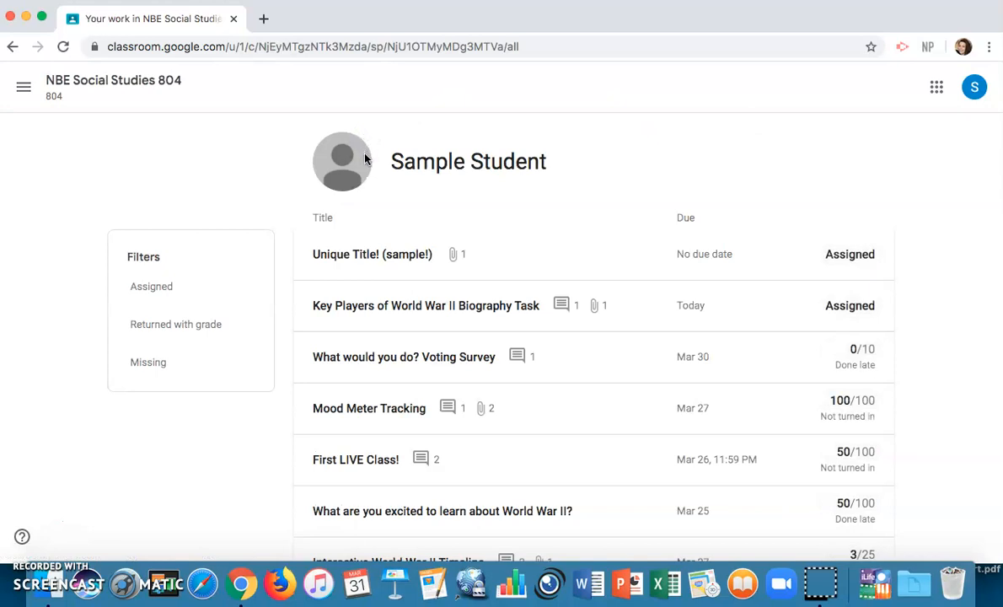
{"action": "scroll", "coordinate": [365, 160], "scroll_direction": "down", "scroll_amount": 5}
{"action": "scroll", "coordinate": [365, 164], "scroll_direction": "down", "scroll_amount": 1}
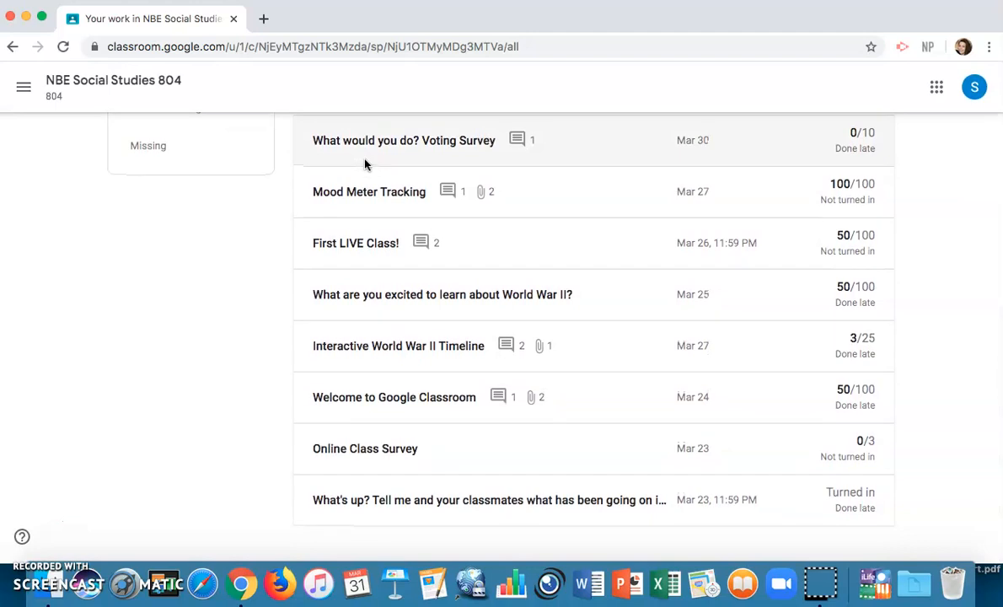
{"action": "scroll", "coordinate": [365, 165], "scroll_direction": "up", "scroll_amount": 5}
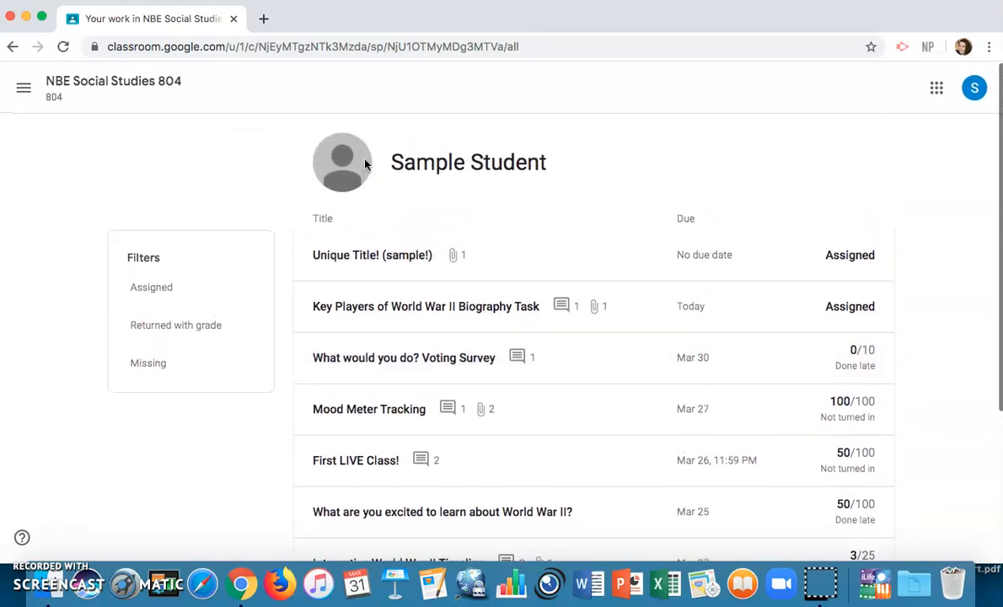
{"action": "left_click", "coordinate": [390, 255]}
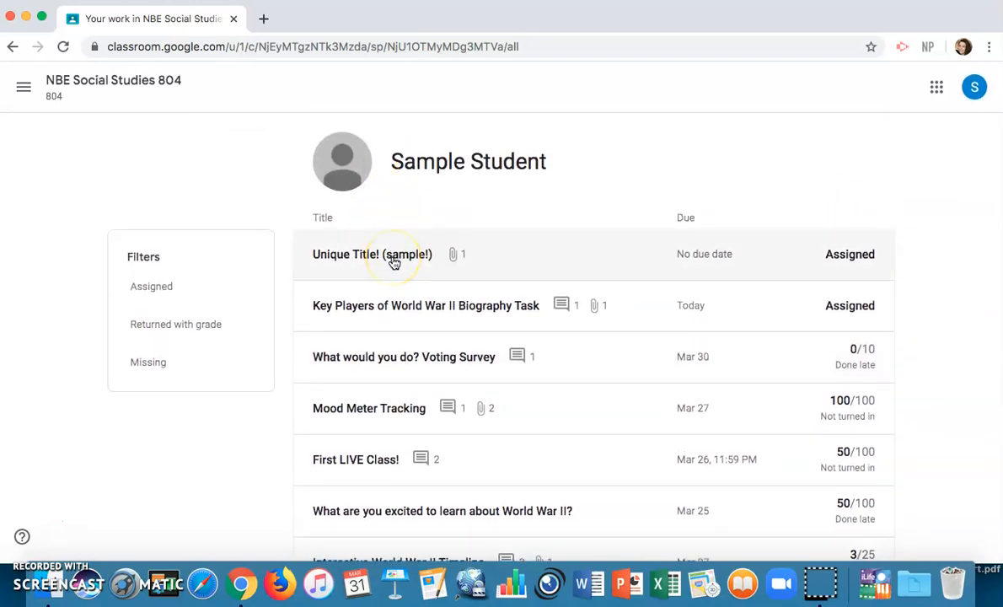
{"action": "left_click", "coordinate": [393, 264]}
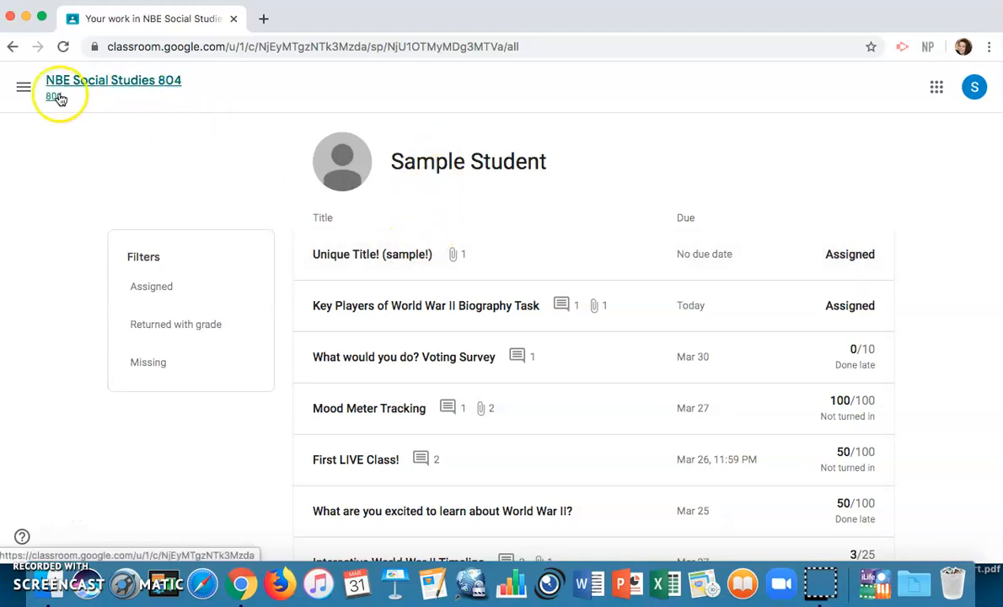
{"action": "left_click", "coordinate": [11, 48]}
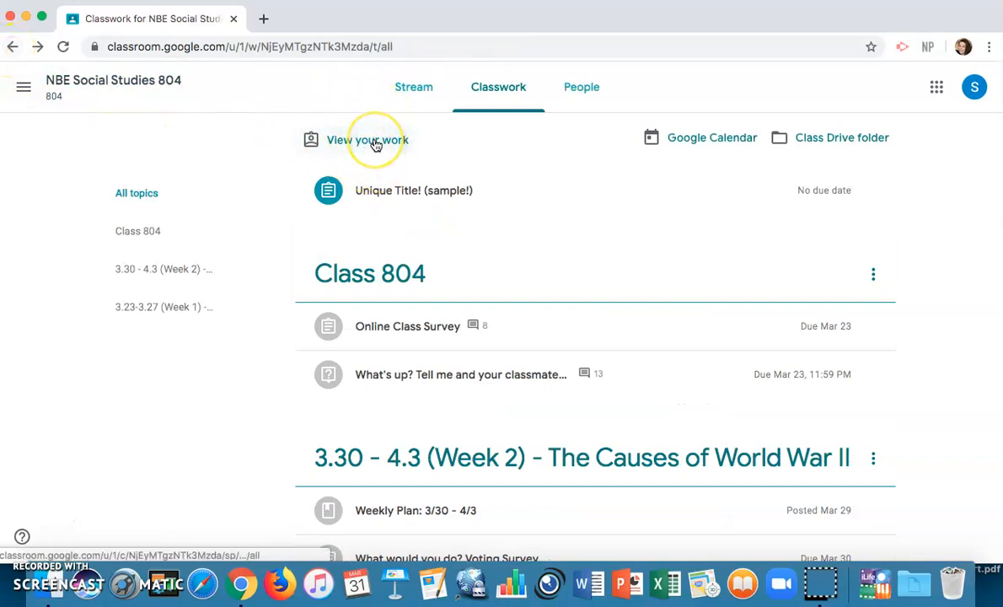
View the To-do list of outstanding assignments and check its class filter options
{"action": "left_click", "coordinate": [23, 86]}
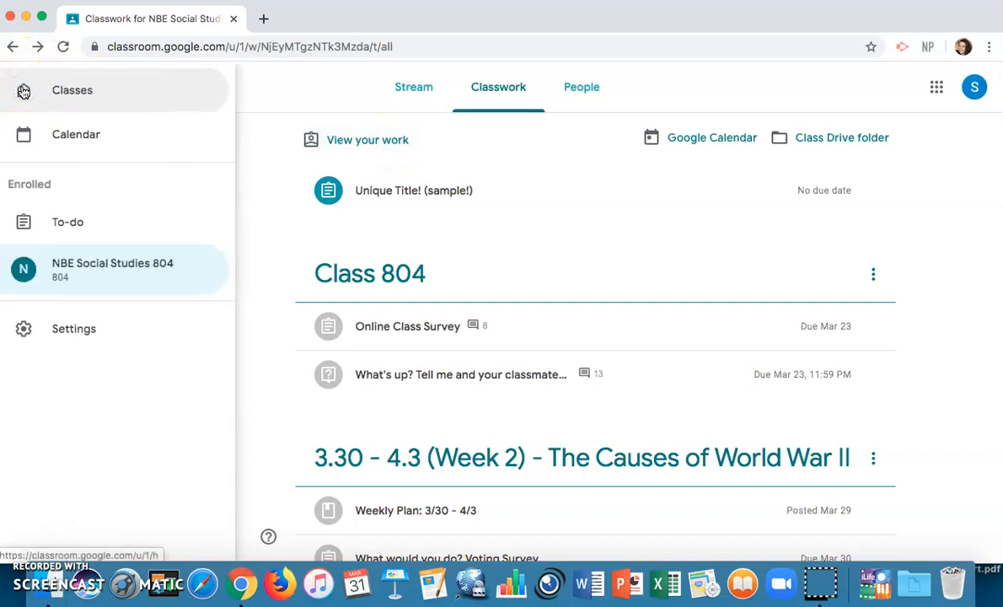
{"action": "left_click", "coordinate": [58, 223]}
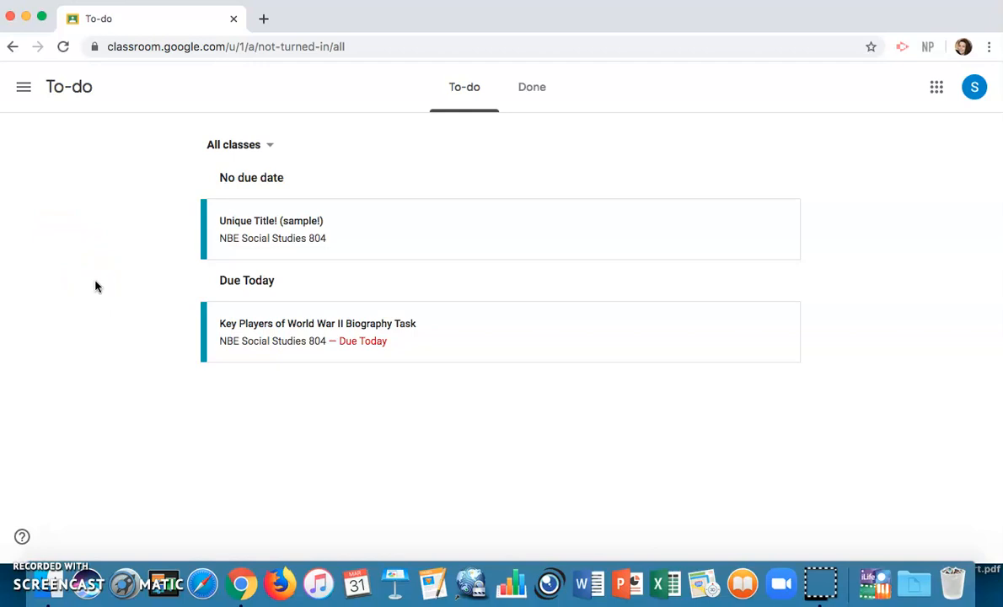
{"action": "left_click", "coordinate": [217, 145]}
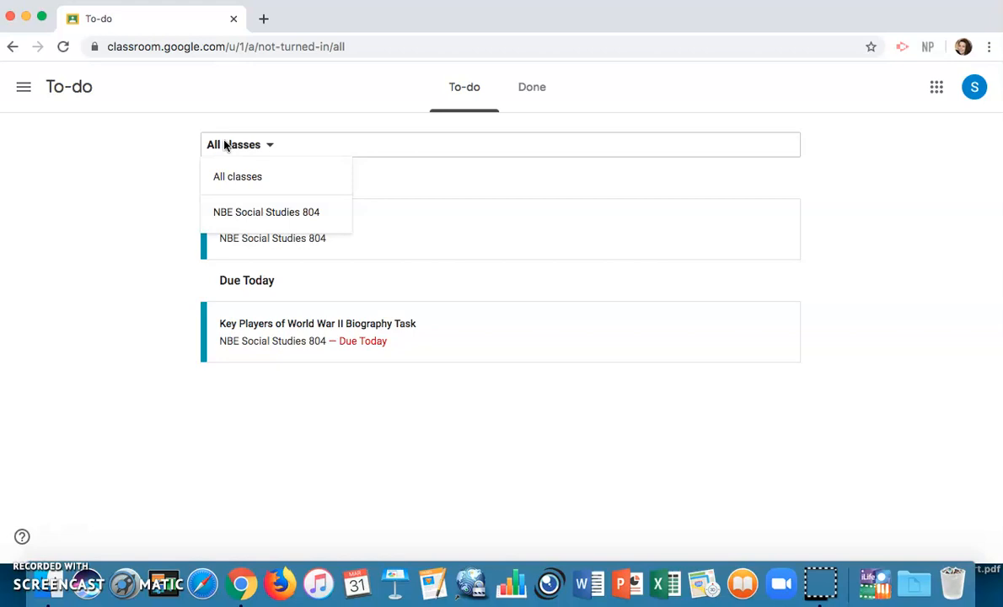
{"action": "left_click", "coordinate": [225, 143]}
Return to the NBE Social Studies 804 classwork and open the full details of the assignment "Unique Title! (sample!)"
{"action": "left_click", "coordinate": [22, 99]}
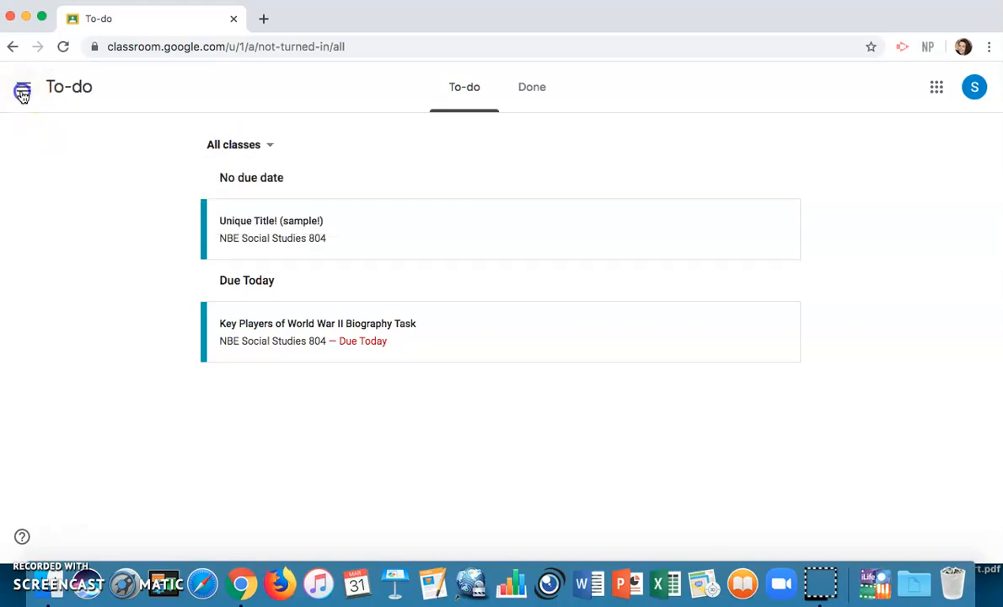
{"action": "left_click", "coordinate": [82, 261]}
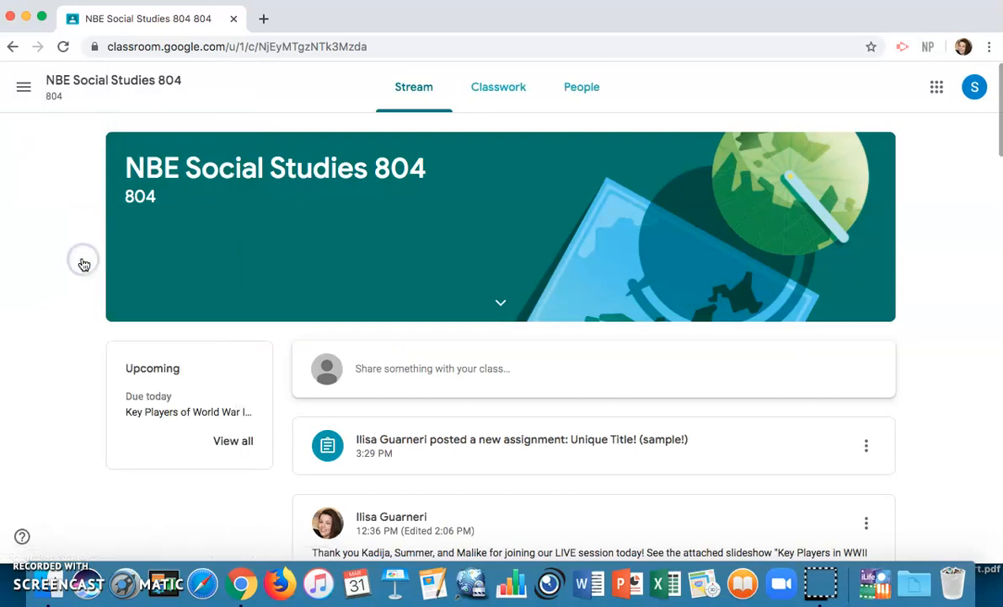
{"action": "left_click", "coordinate": [489, 85]}
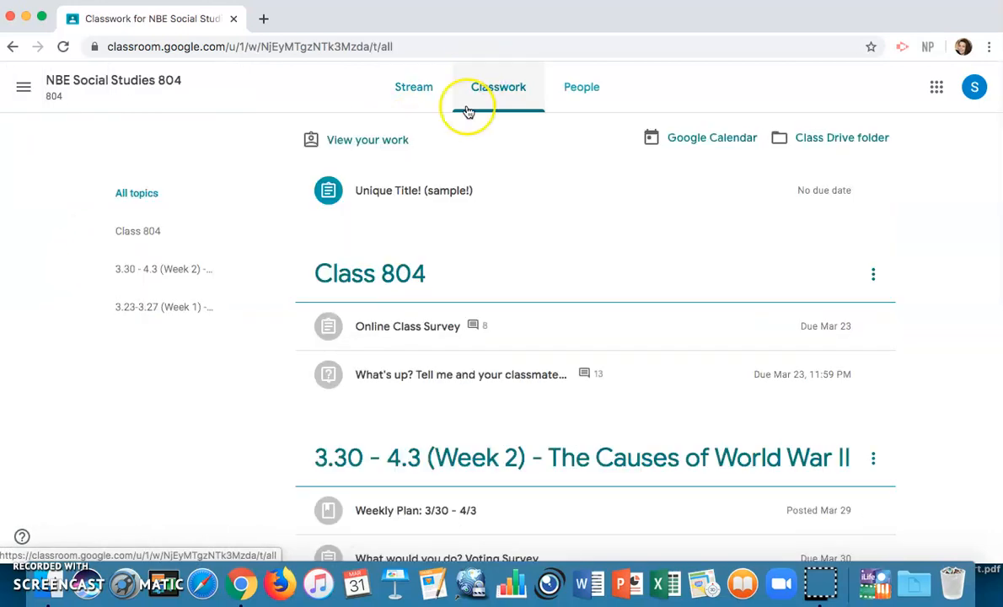
{"action": "left_click", "coordinate": [419, 201]}
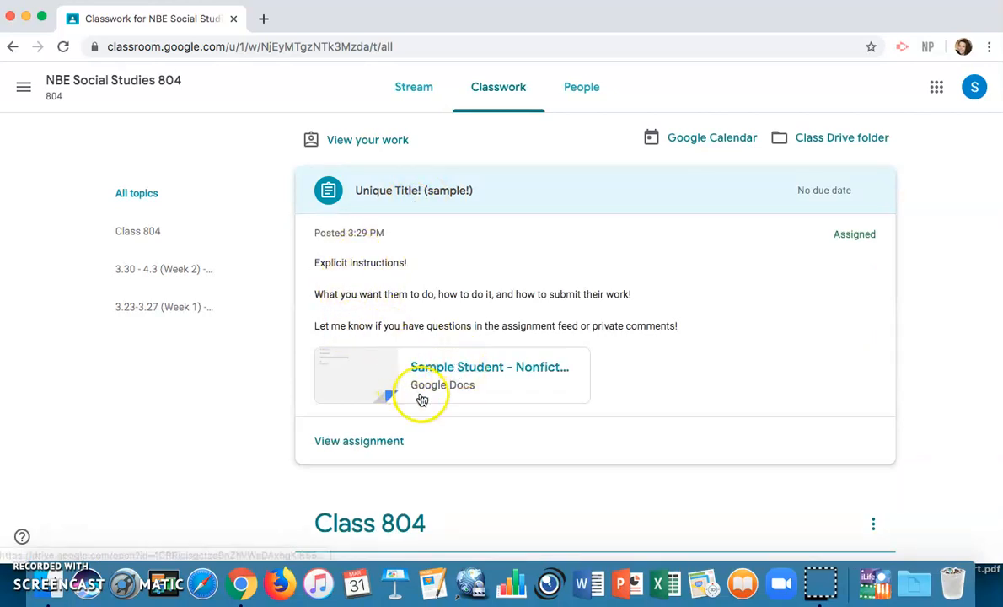
{"action": "left_click", "coordinate": [374, 441]}
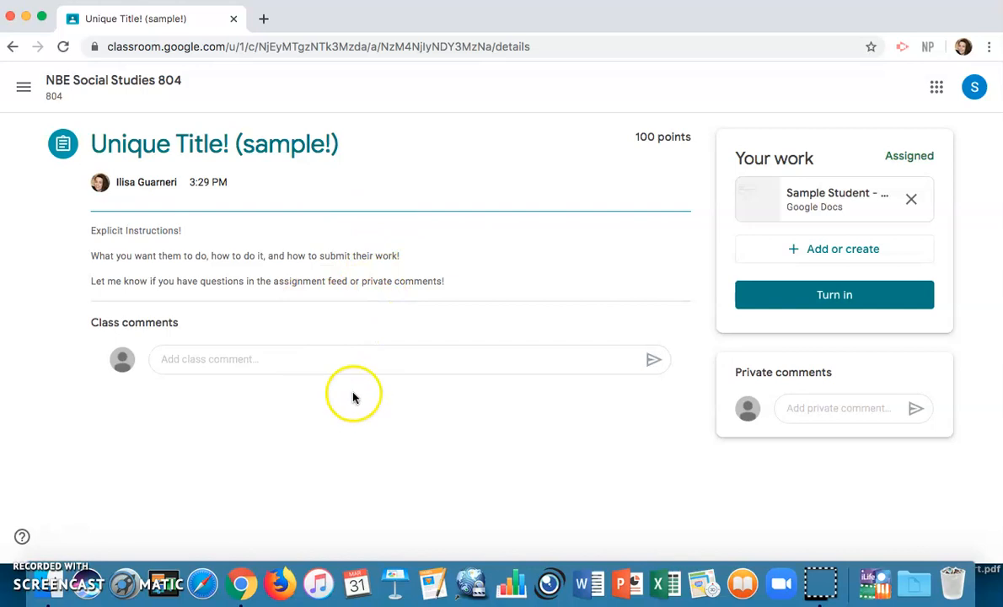
Post the class comment "Public Comment!" on the assignment
{"action": "left_click", "coordinate": [340, 359]}
{"action": "type", "text": "Publ"}
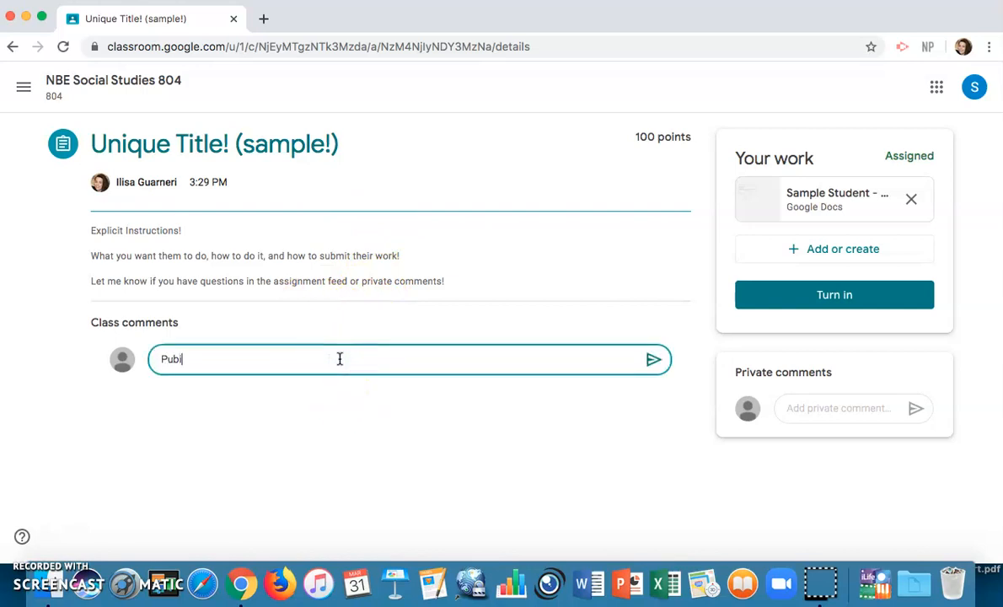
{"action": "type", "text": "ic Comment!"}
{"action": "left_click", "coordinate": [651, 359]}
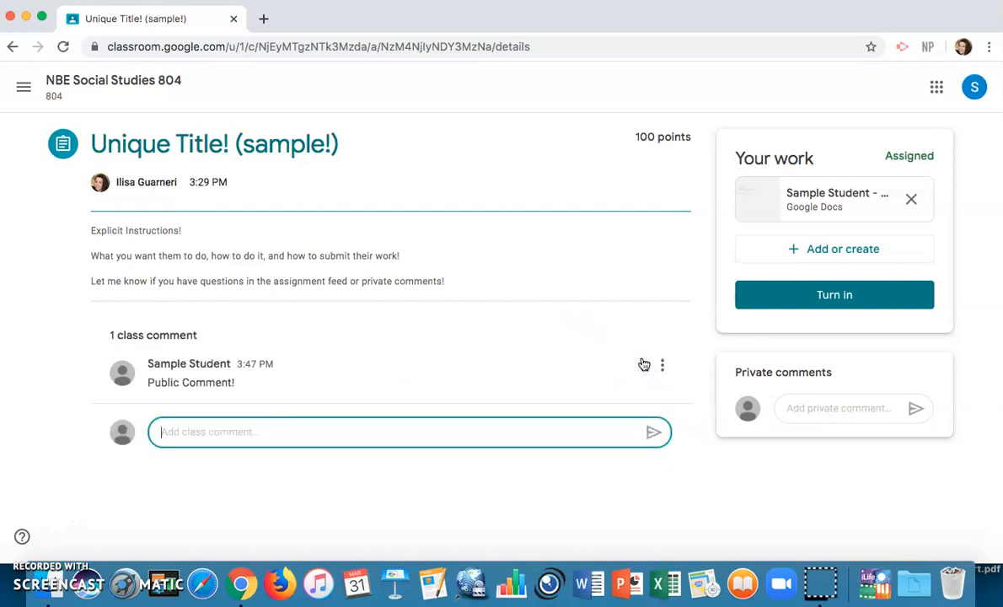
Send the private comment "Private comments!" on the assignment
{"action": "left_click", "coordinate": [815, 408]}
{"action": "type", "text": "Private comments!"}
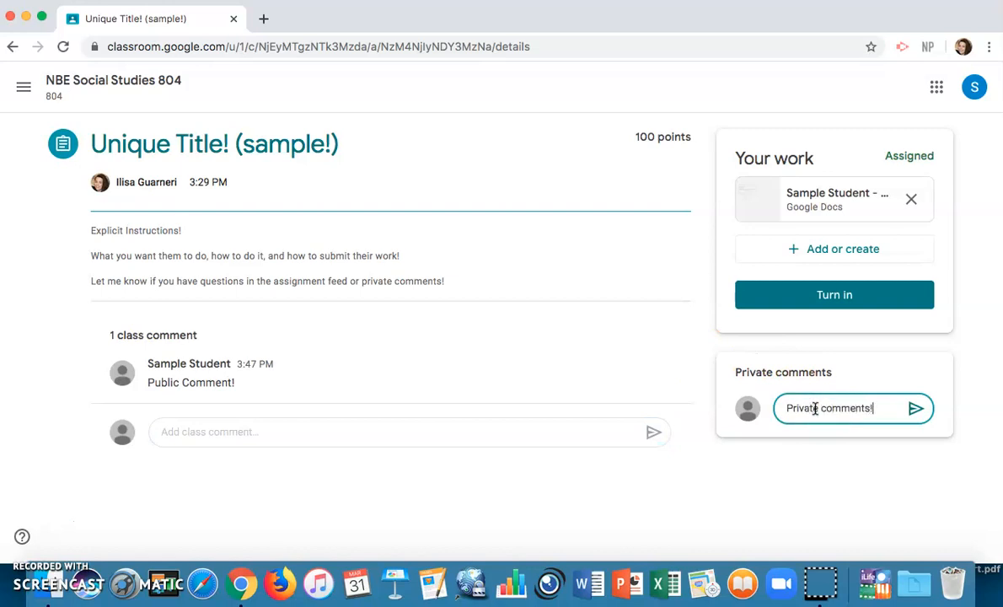
{"action": "left_click", "coordinate": [917, 408]}
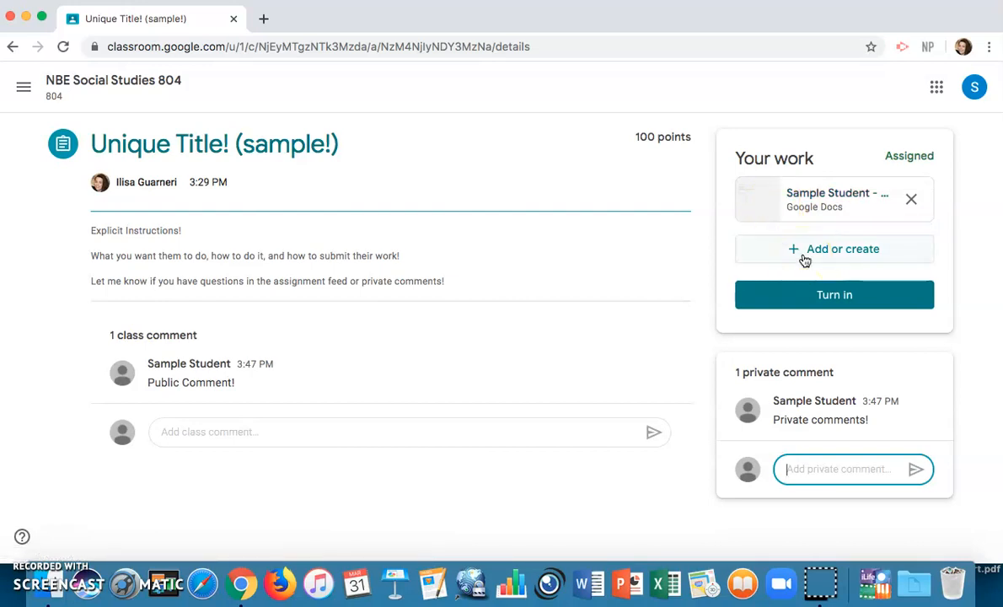
Open the attached Nonfiction Essay #1 document and replace the placeholder text below "My Response:" with "Introduction" without underlining
{"action": "left_click", "coordinate": [759, 197]}
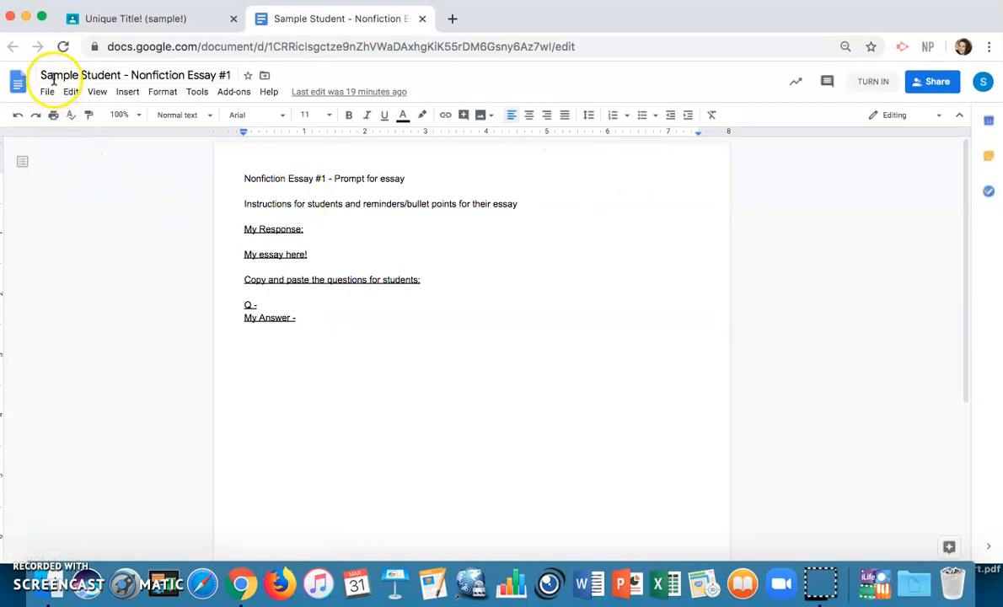
{"action": "left_click_drag", "start_coordinate": [40, 75], "coordinate": [121, 76]}
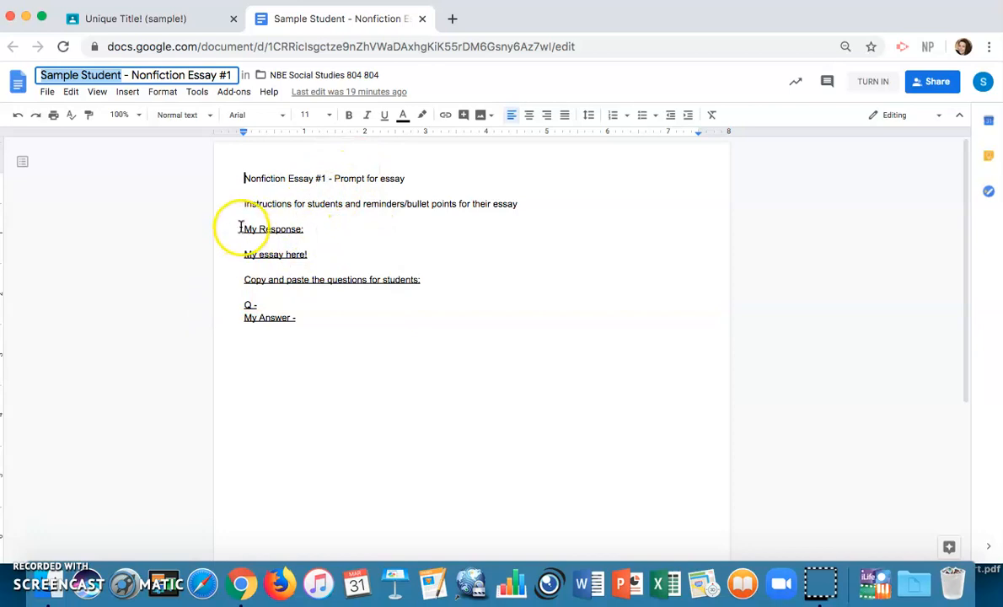
{"action": "left_click_drag", "start_coordinate": [245, 253], "coordinate": [320, 331]}
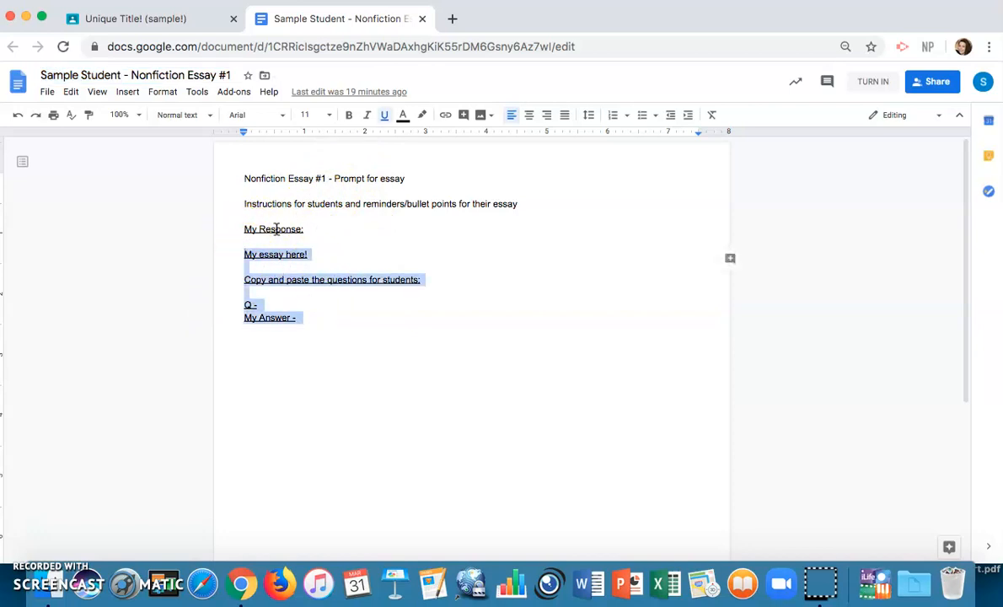
{"action": "type", "text": "Introduction"}
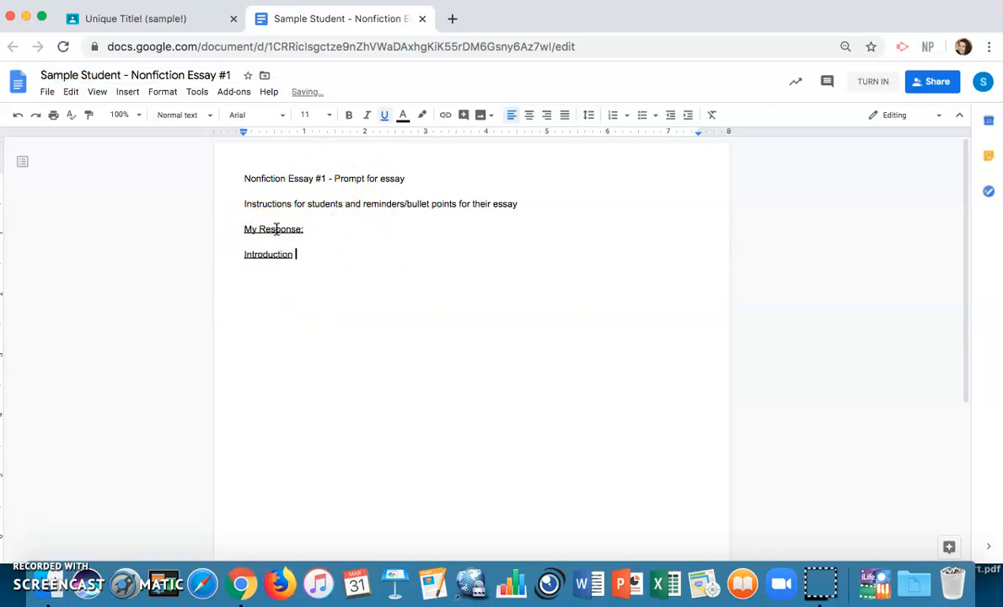
{"action": "key", "text": "shift+Home"}
{"action": "left_click", "coordinate": [386, 115]}
{"action": "left_click", "coordinate": [314, 262]}
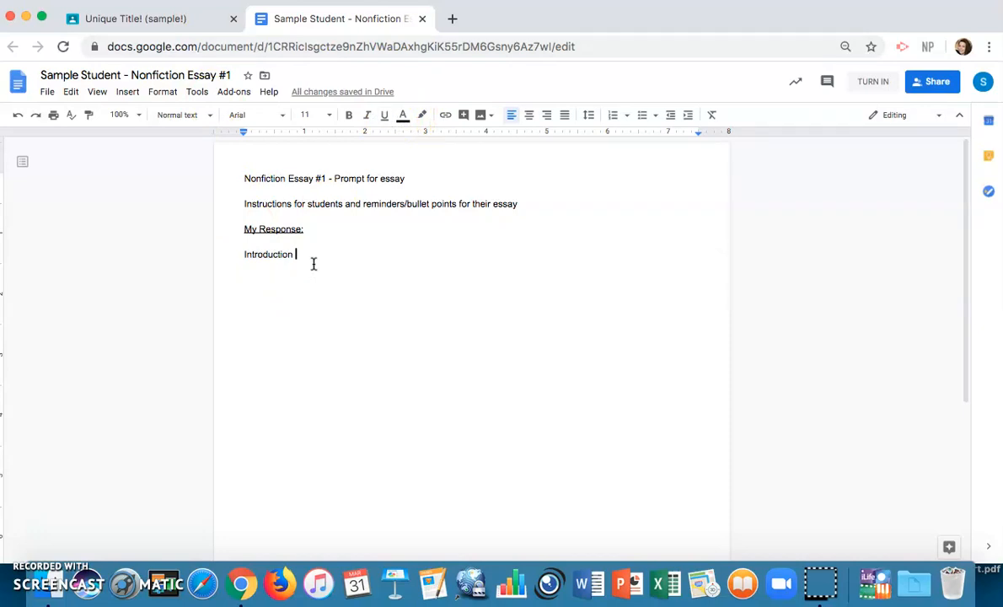
Indent the Introduction line and extend it with "- Have you ever heard of the Constitution?"
{"action": "key", "text": "Home"}
{"action": "key", "text": "Tab"}
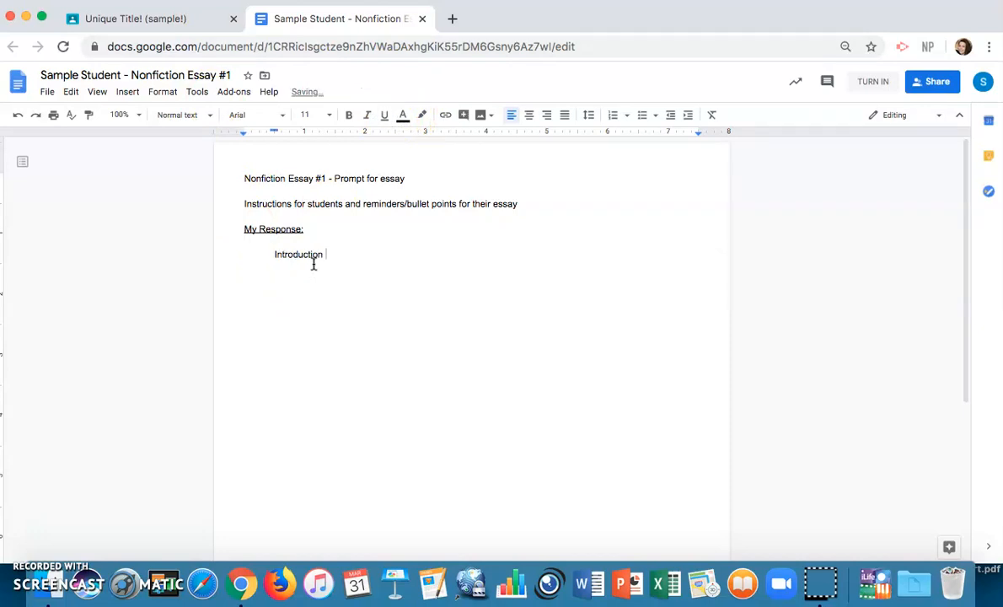
{"action": "type", "text": "- Have you ever heard of the Constitution?"}
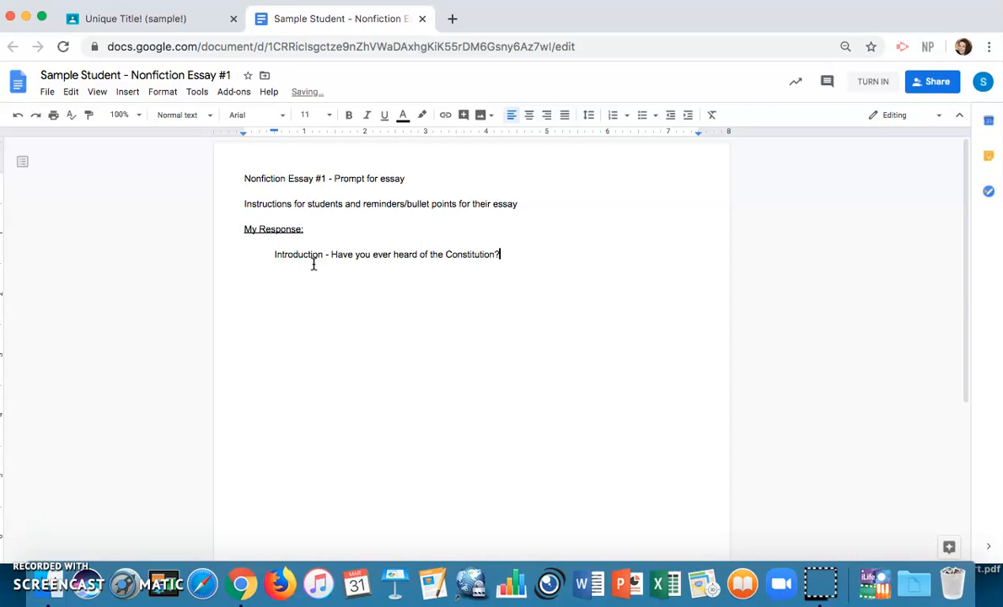
Add the separate lines "Body paragraphs", "Conclusions" and "Questions and Answers!" below the introduction, correcting the misspelled word
{"action": "key", "text": "Return"}
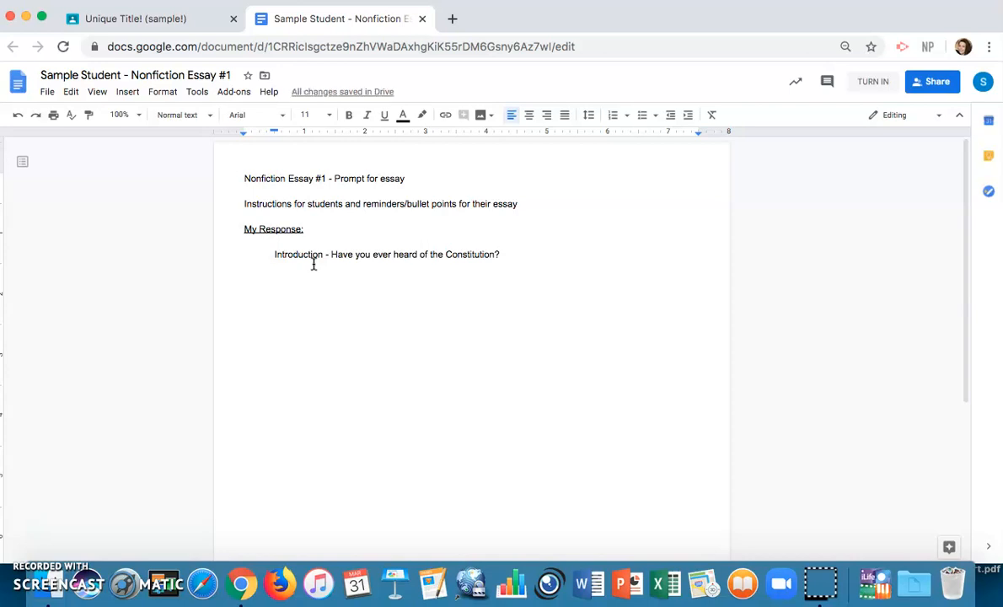
{"action": "type", "text": "Body paragraphs"}
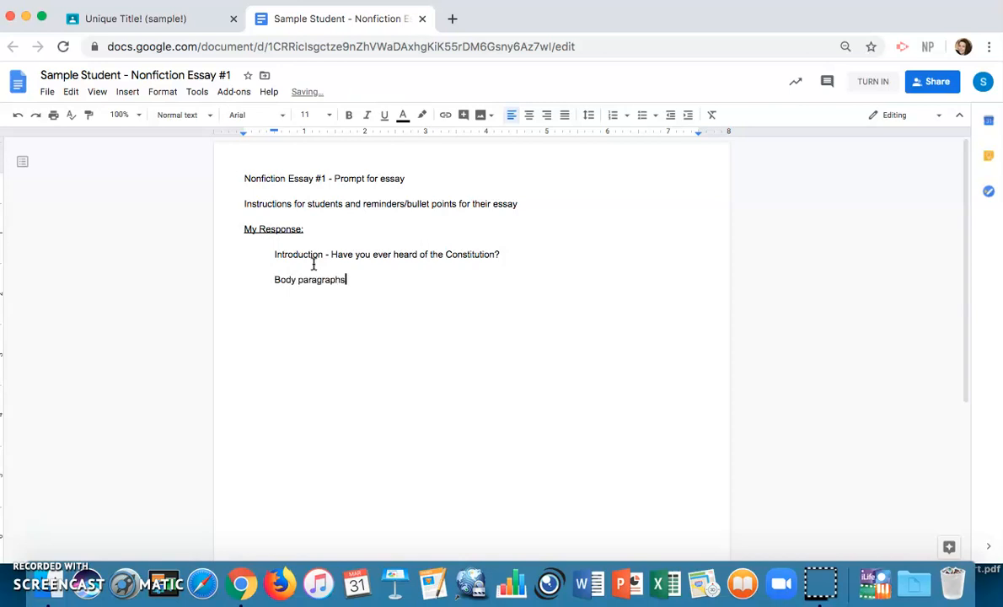
{"action": "key", "text": "Return"}
{"action": "type", "text": "Conclusions"}
{"action": "key", "text": "Return"}
{"action": "type", "text": "Quetions and A"}
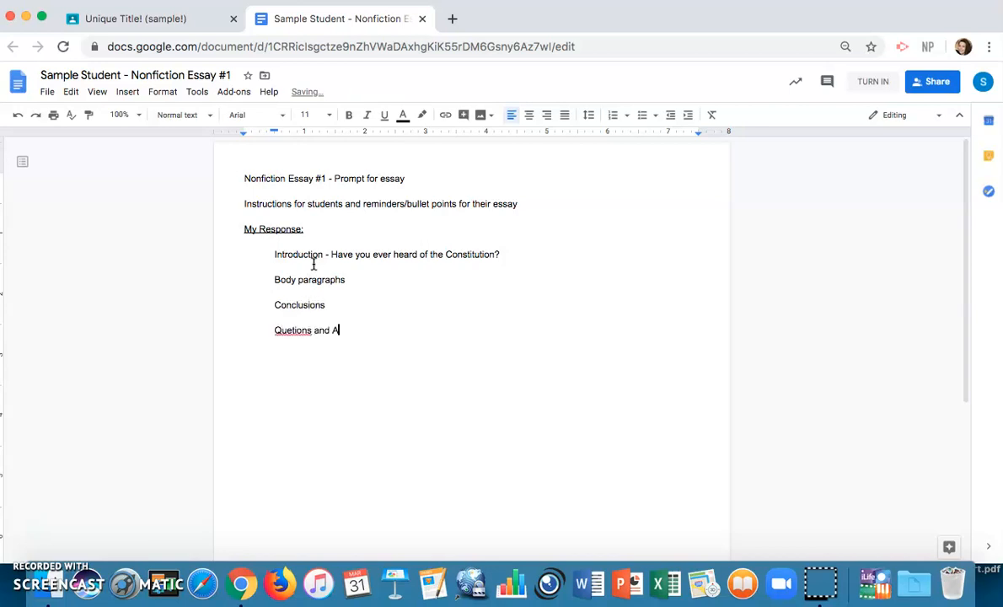
{"action": "type", "text": "nswers!"}
{"action": "right_click", "coordinate": [278, 331]}
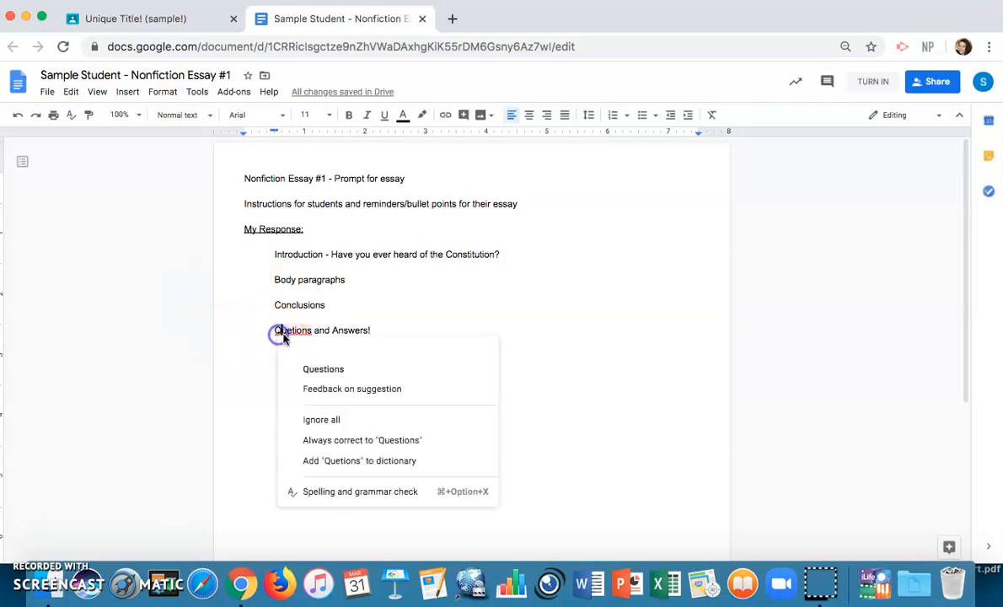
{"action": "left_click", "coordinate": [332, 368]}
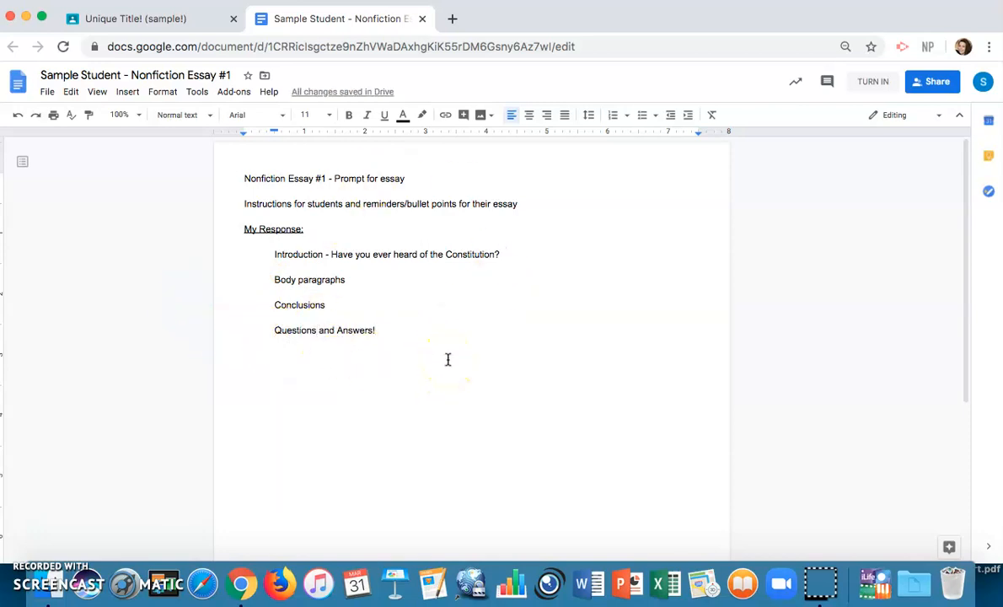
Return from the essay document to the assignment, turn in Nonfiction Essay #1 and unsubmit it again
{"action": "left_click", "coordinate": [424, 18]}
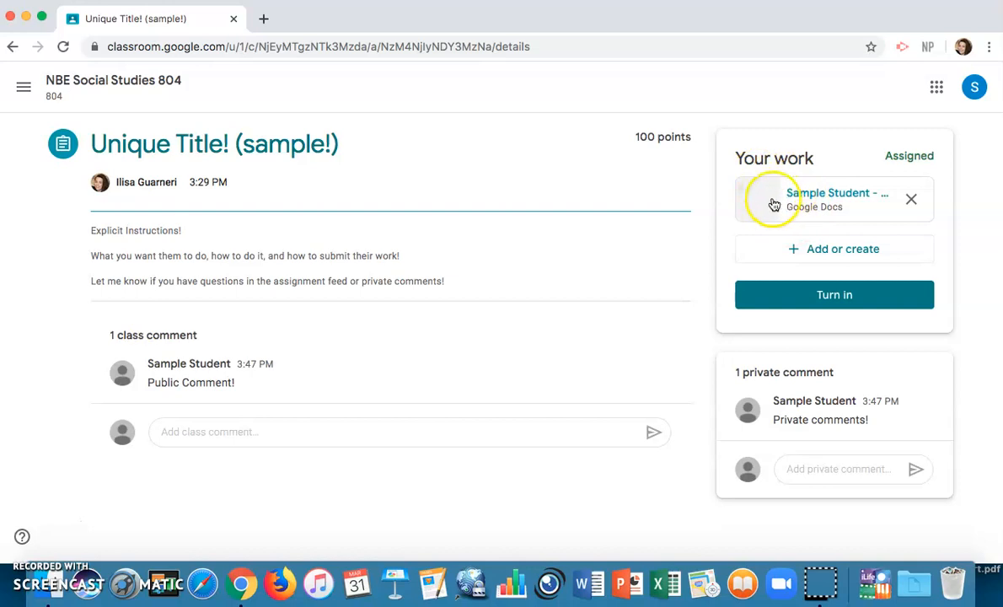
{"action": "left_click", "coordinate": [810, 295]}
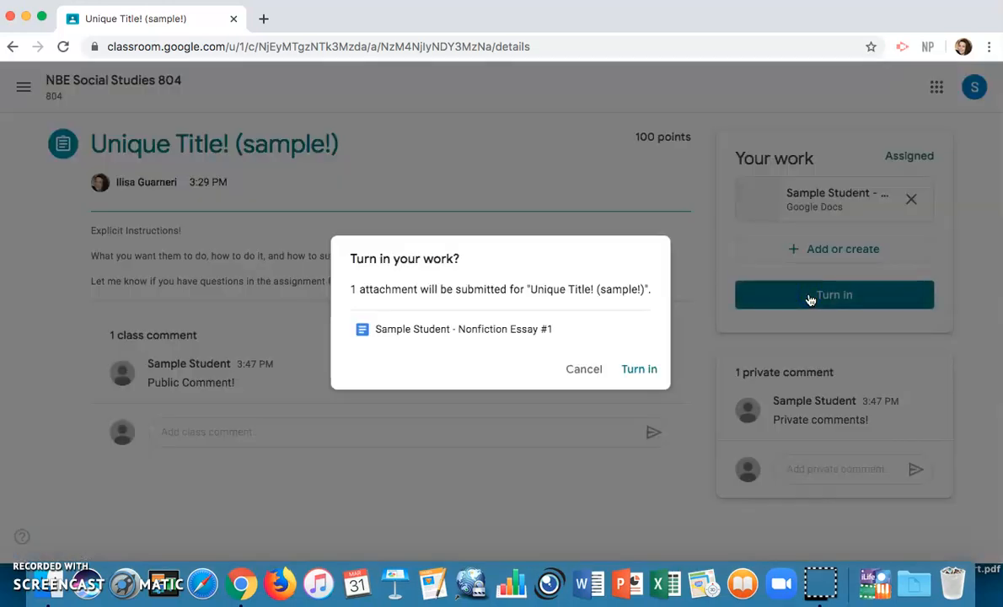
{"action": "left_click", "coordinate": [638, 373]}
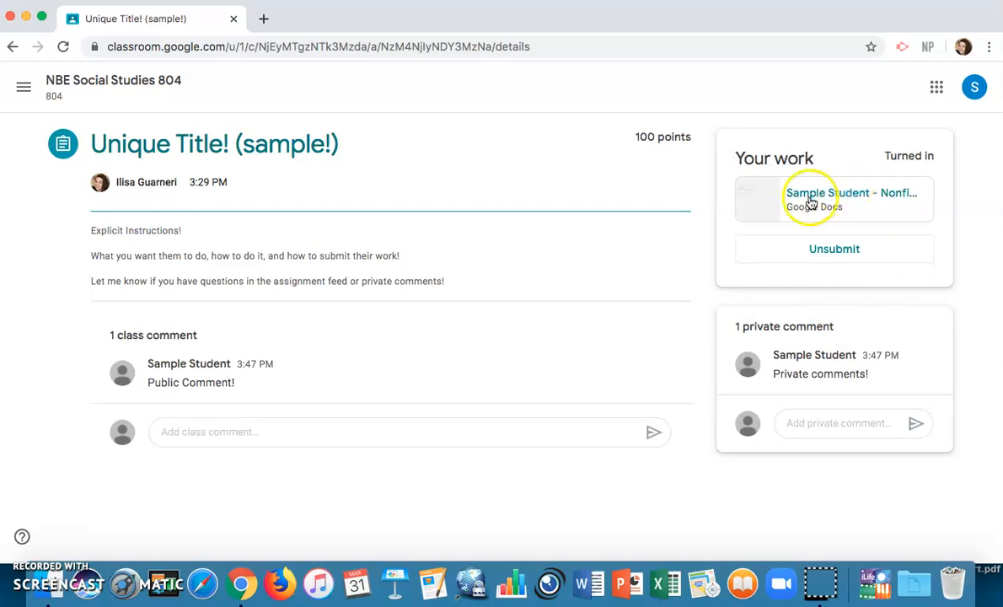
{"action": "left_click", "coordinate": [825, 247]}
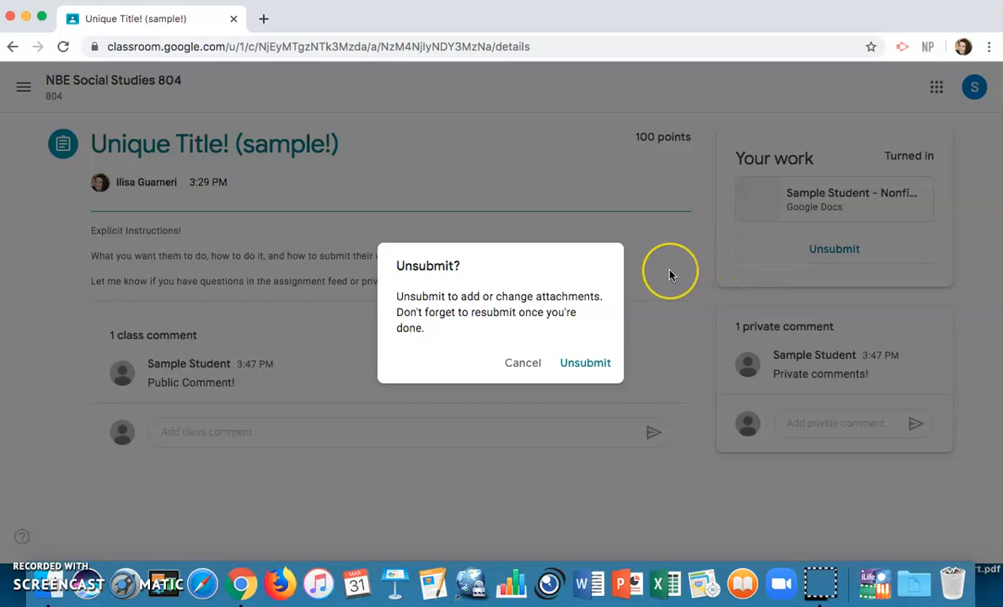
{"action": "left_click", "coordinate": [580, 362]}
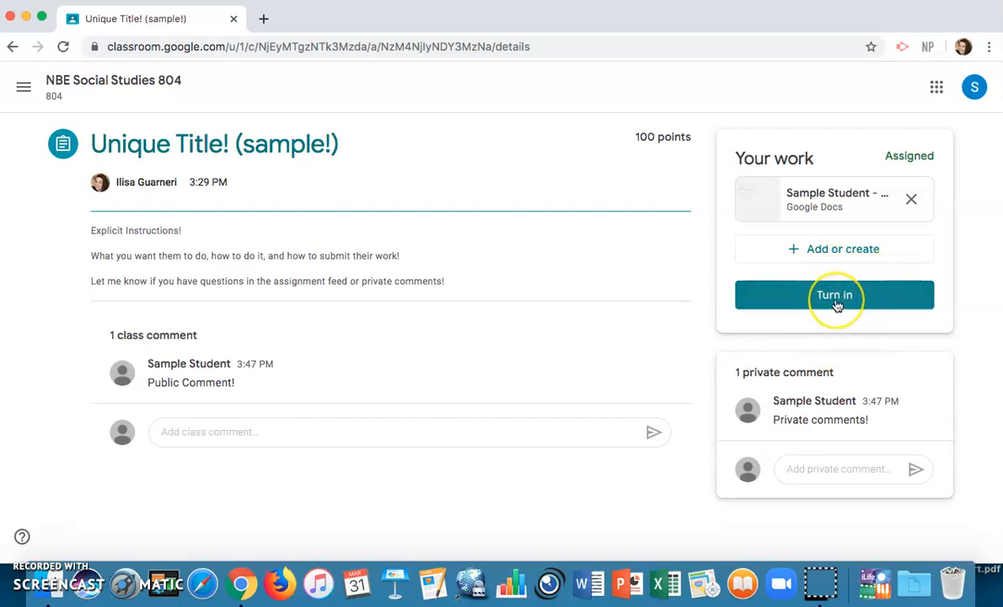
Send the private comment "Please submit your completed work before clicking turn in!" on the assignment
{"action": "left_click", "coordinate": [828, 467]}
{"action": "type", "text": "Pleas"}
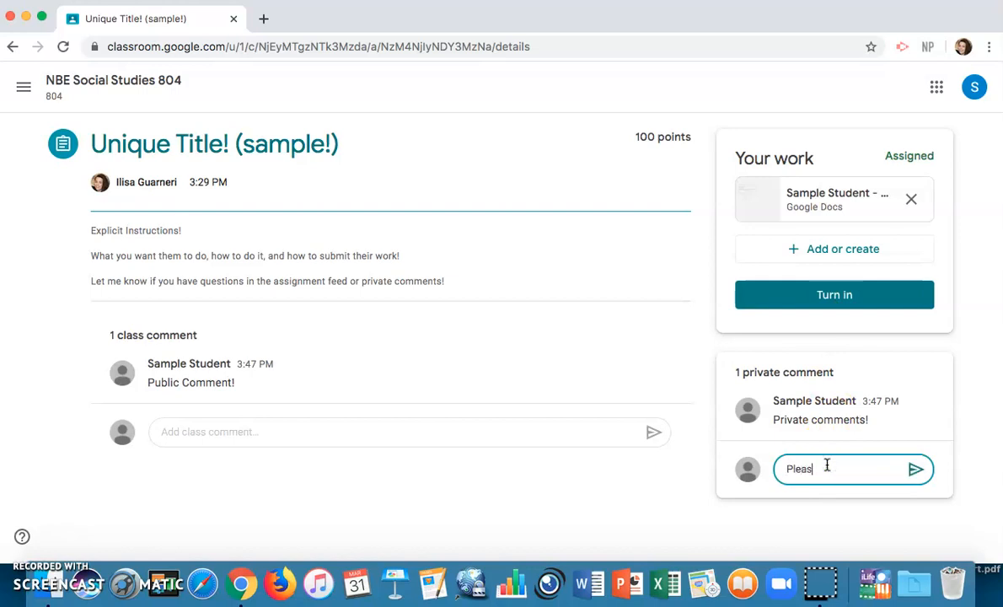
{"action": "type", "text": "e submit your completed"}
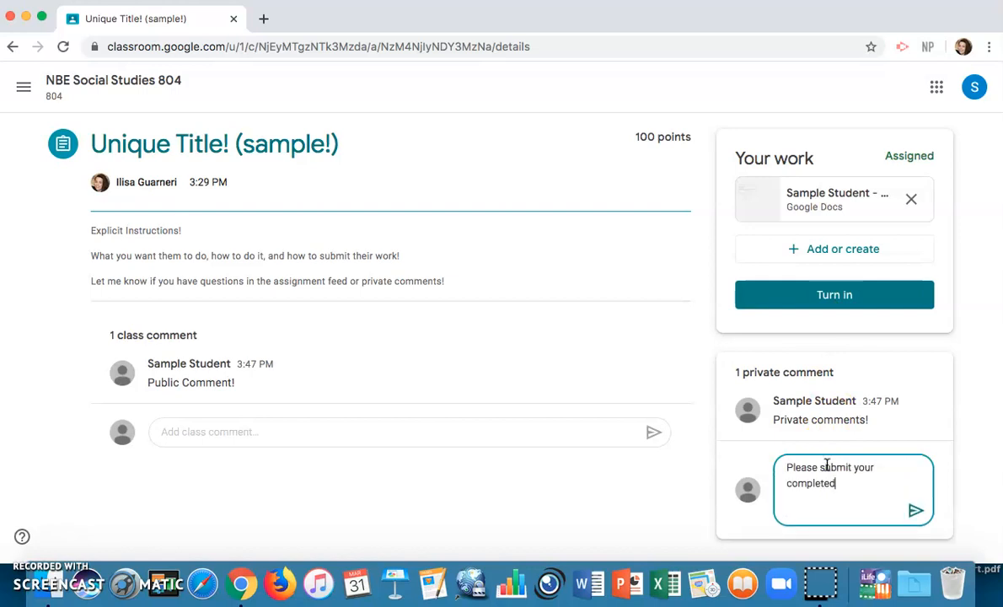
{"action": "type", "text": " work befor"}
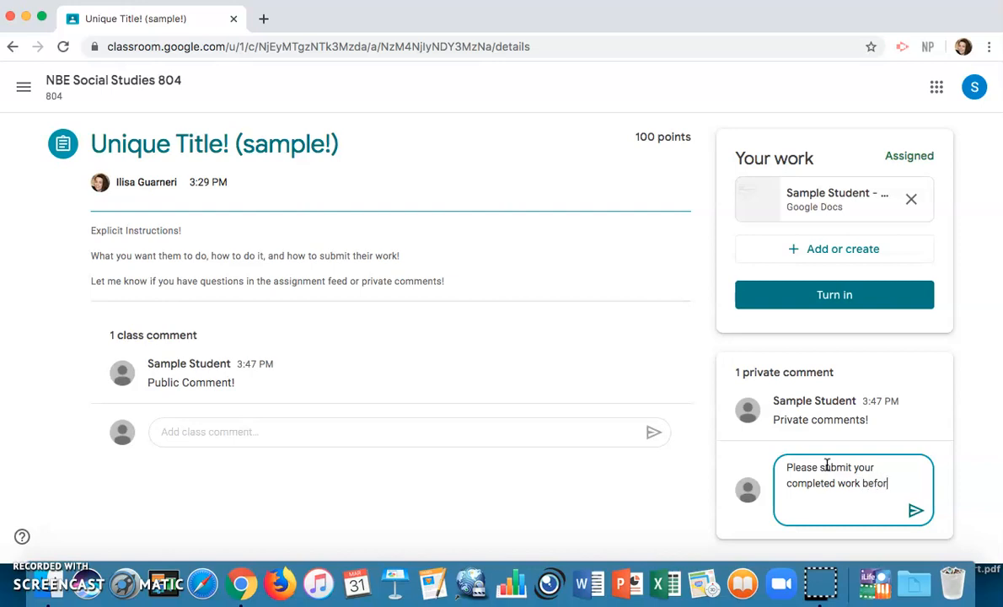
{"action": "type", "text": "e clikin"}
{"action": "key", "text": "BackSpace"}
{"action": "type", "text": "ckin"}
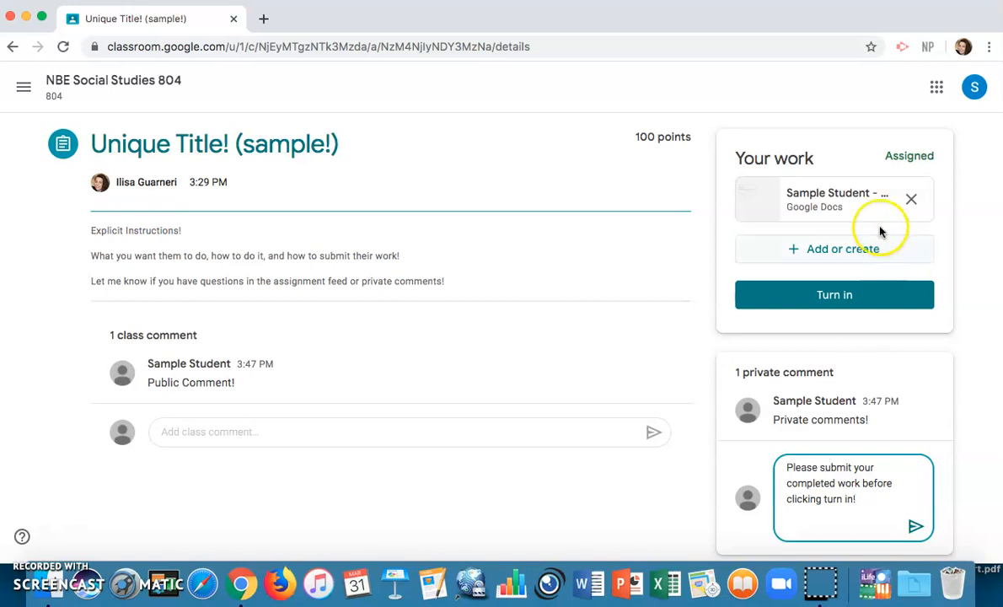
{"action": "left_click", "coordinate": [915, 528]}
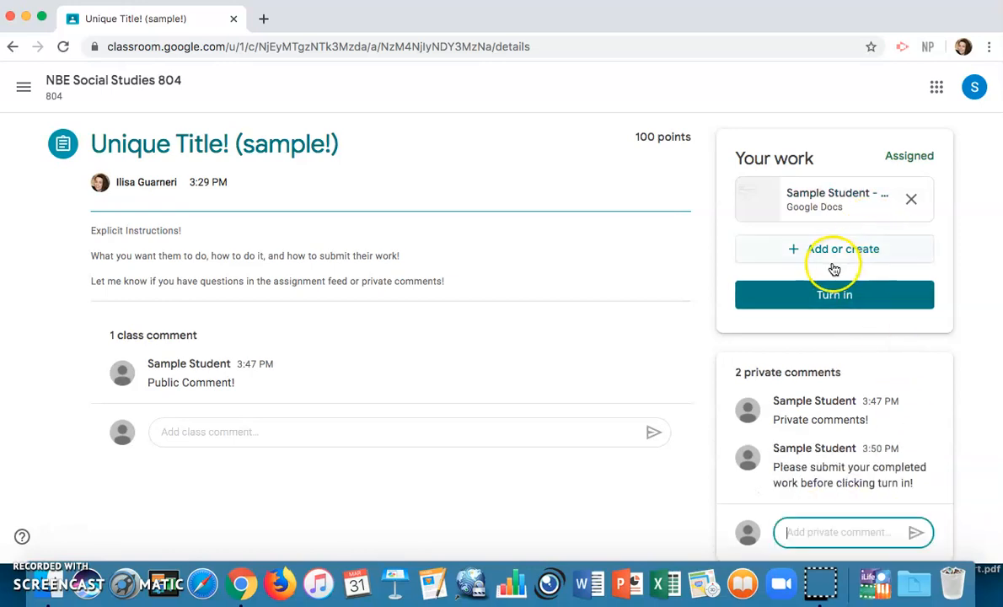
{"action": "left_click", "coordinate": [835, 297]}
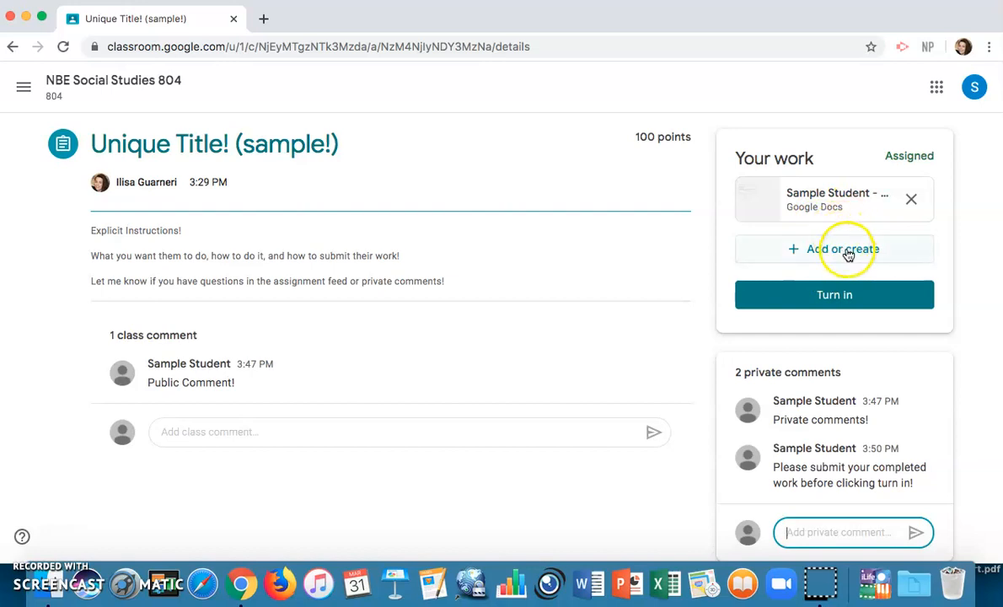
{"action": "left_click", "coordinate": [847, 253]}
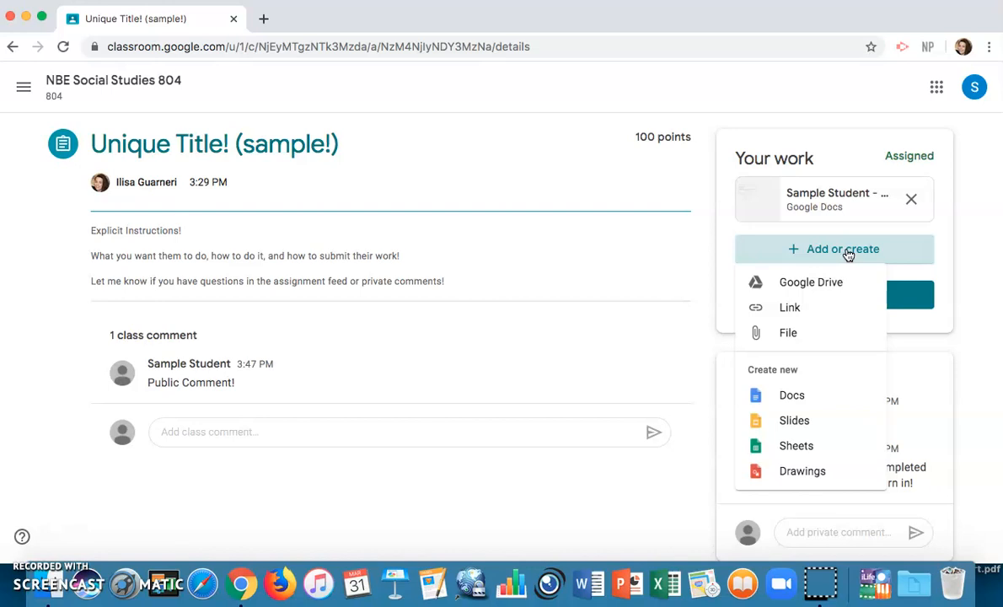
{"action": "left_click", "coordinate": [851, 161]}
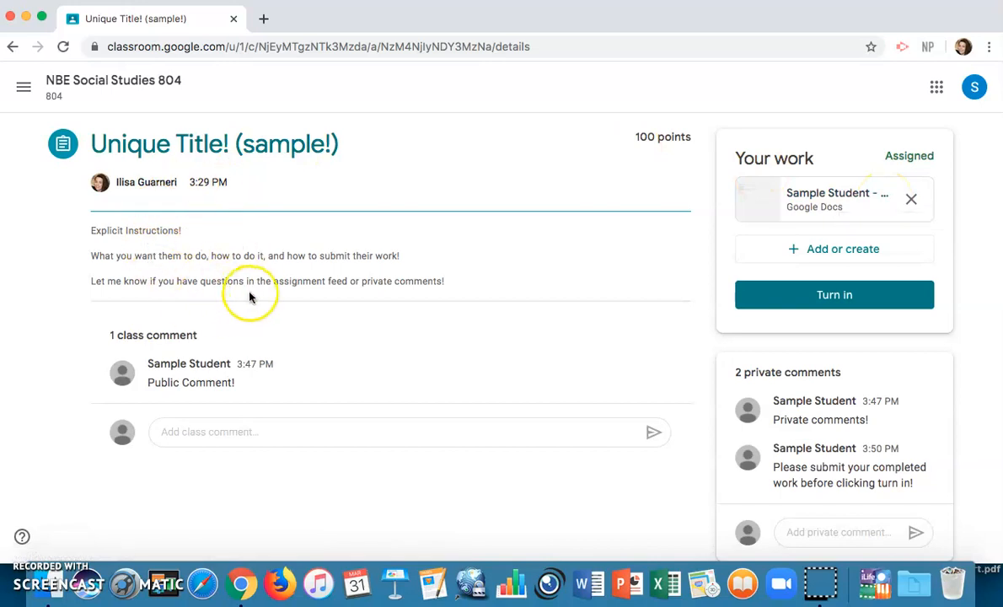
Create a new Google Docs attachment for the assignment and write "Type their own essay here!" in it
{"action": "left_click", "coordinate": [856, 255]}
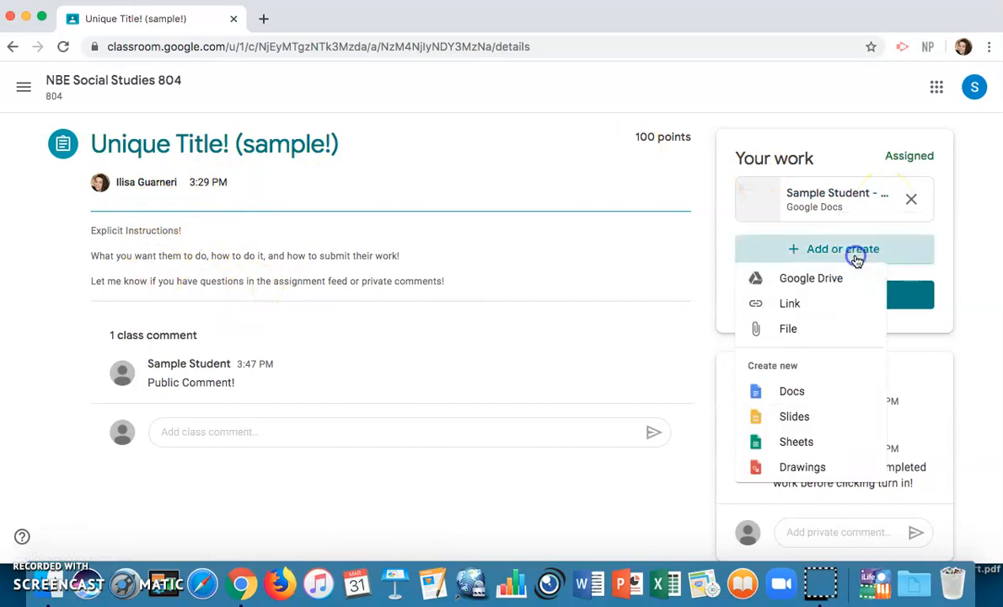
{"action": "left_click", "coordinate": [814, 394]}
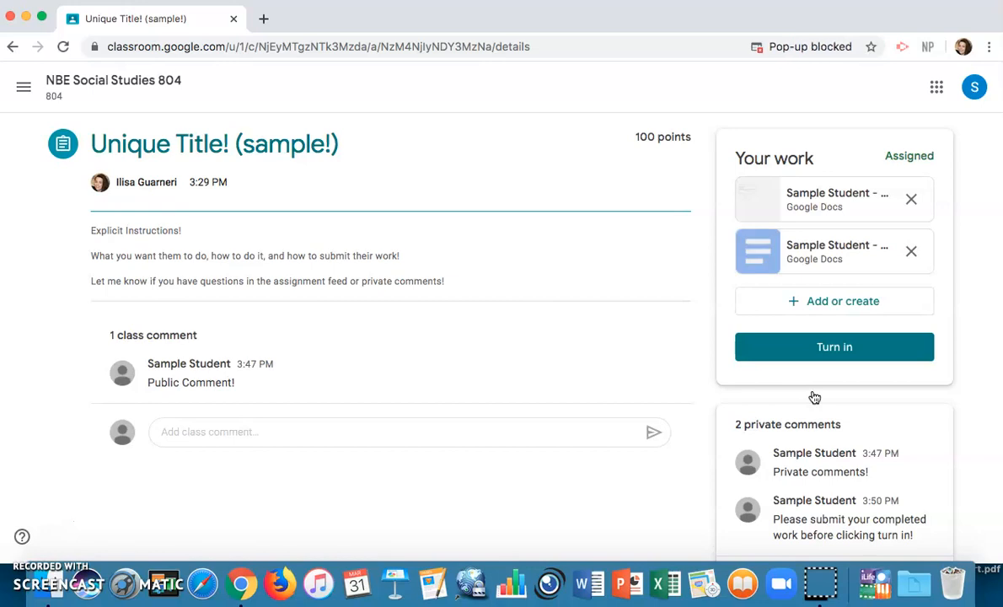
{"action": "left_click", "coordinate": [833, 262]}
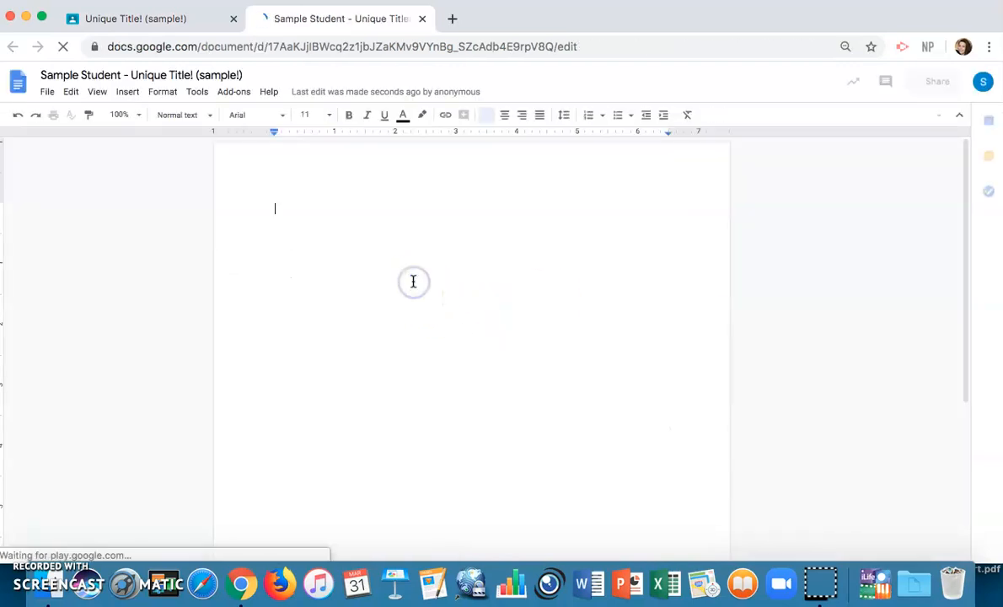
{"action": "type", "text": "Type"}
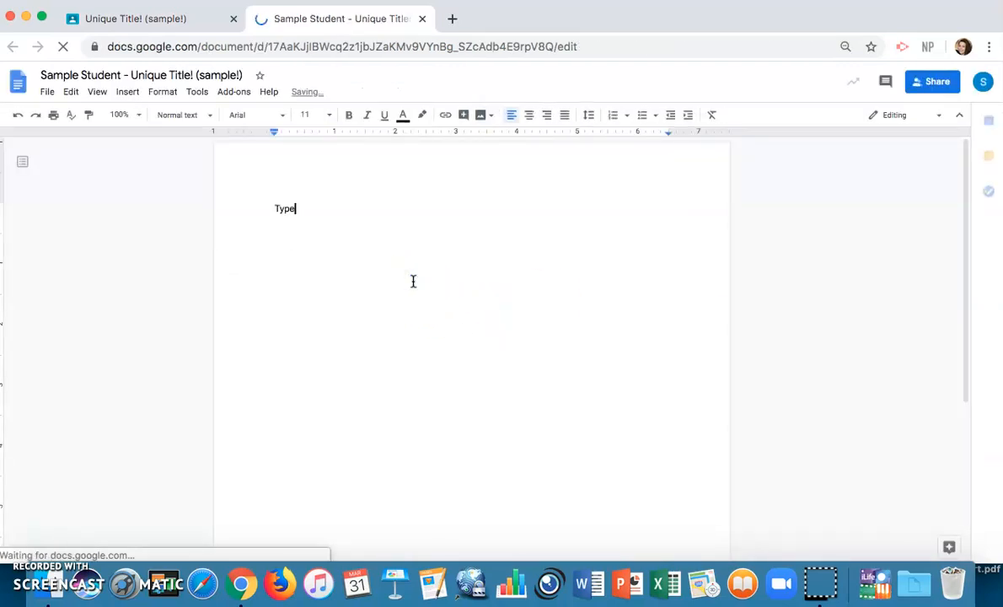
{"action": "type", "text": " their own essay here!"}
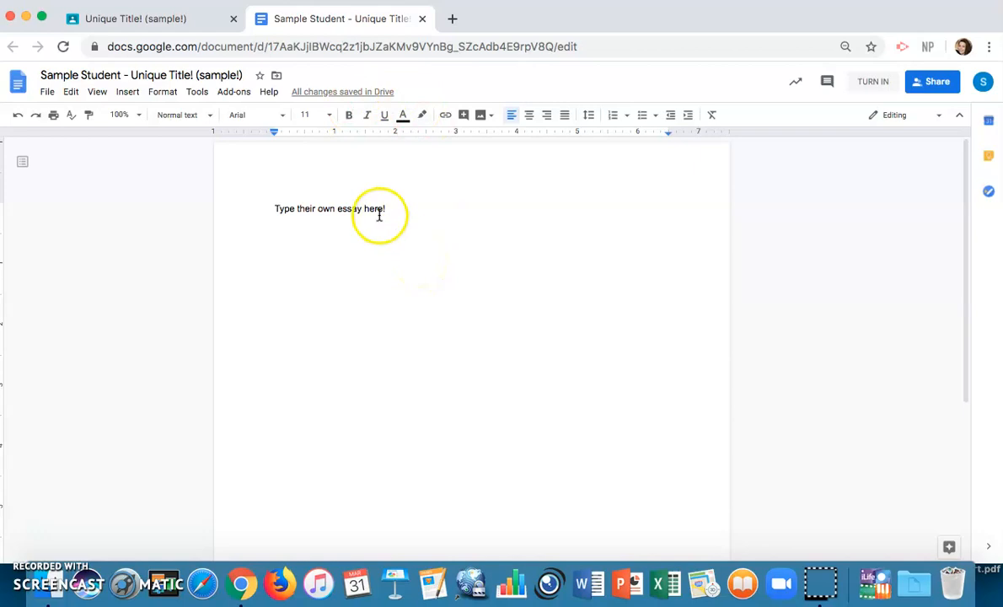
Go back to the assignment and remove the newly created second document from the attached work
{"action": "left_click", "coordinate": [191, 25]}
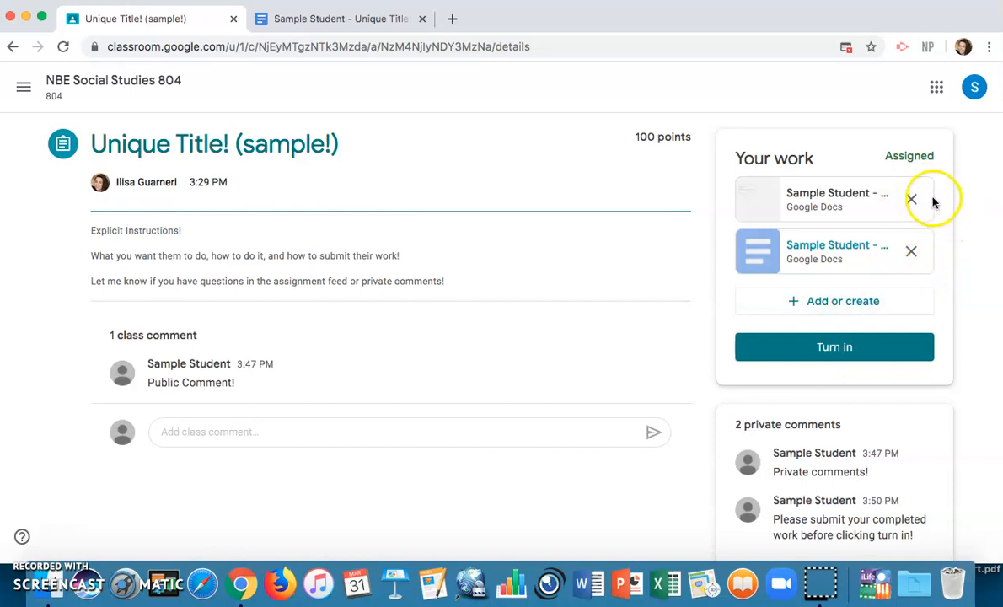
{"action": "left_click", "coordinate": [834, 302]}
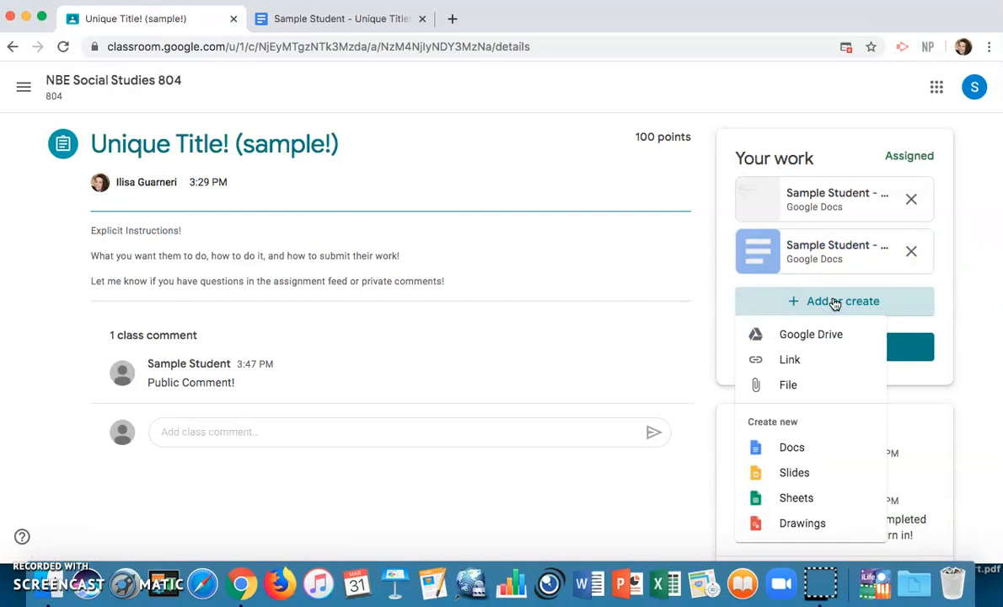
{"action": "left_click", "coordinate": [835, 304]}
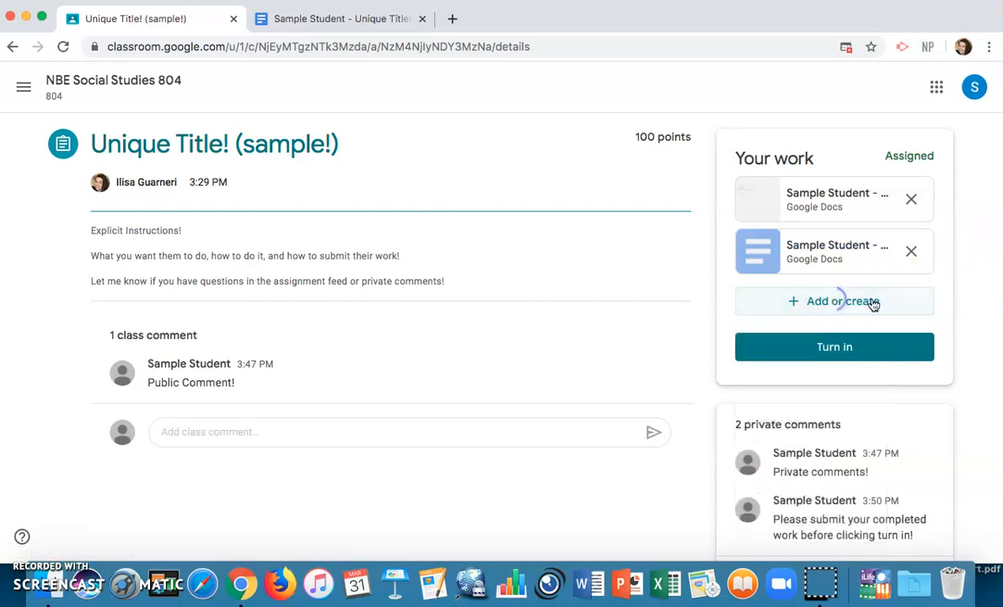
{"action": "left_click", "coordinate": [913, 250]}
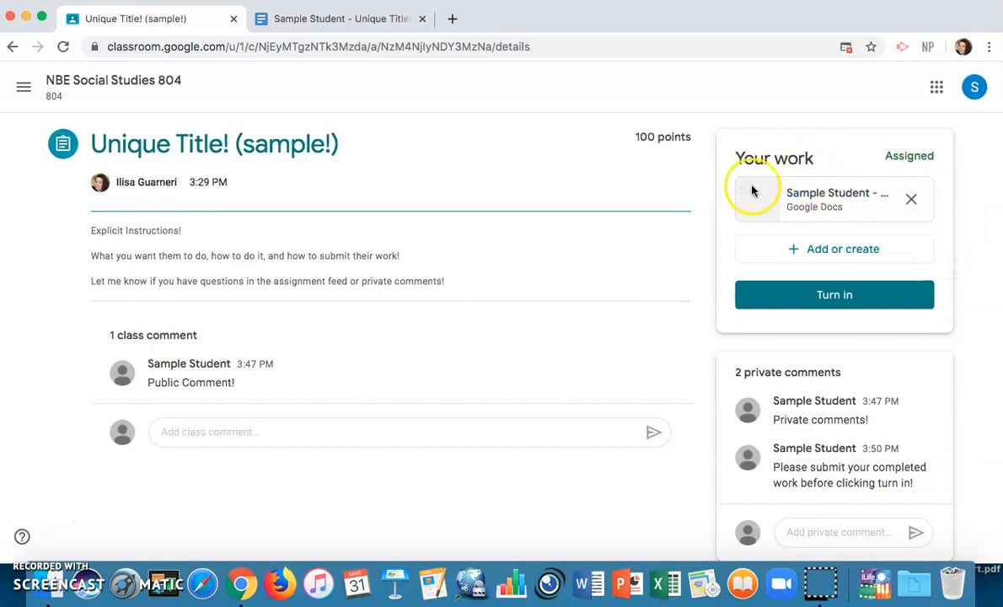
Turn in the assignment with only the Nonfiction Essay #1 document attached and unsubmit it again
{"action": "left_click", "coordinate": [826, 302]}
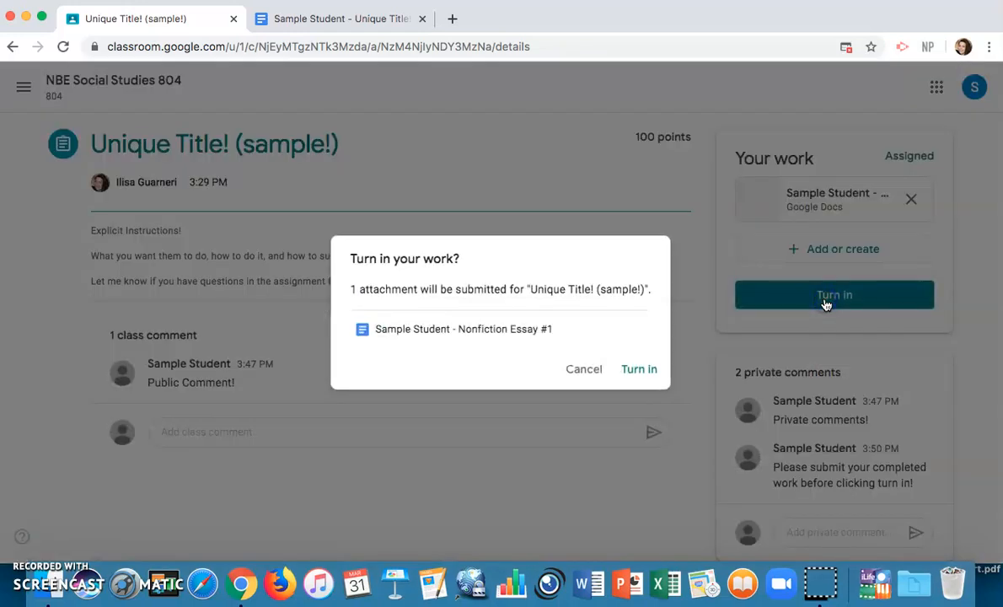
{"action": "left_click", "coordinate": [643, 368]}
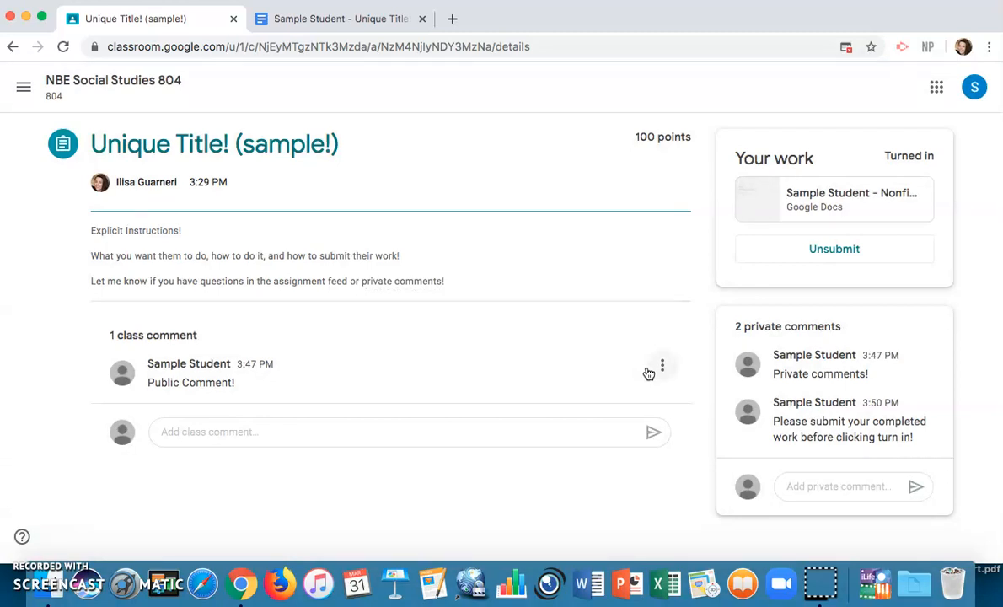
{"action": "left_click", "coordinate": [873, 248]}
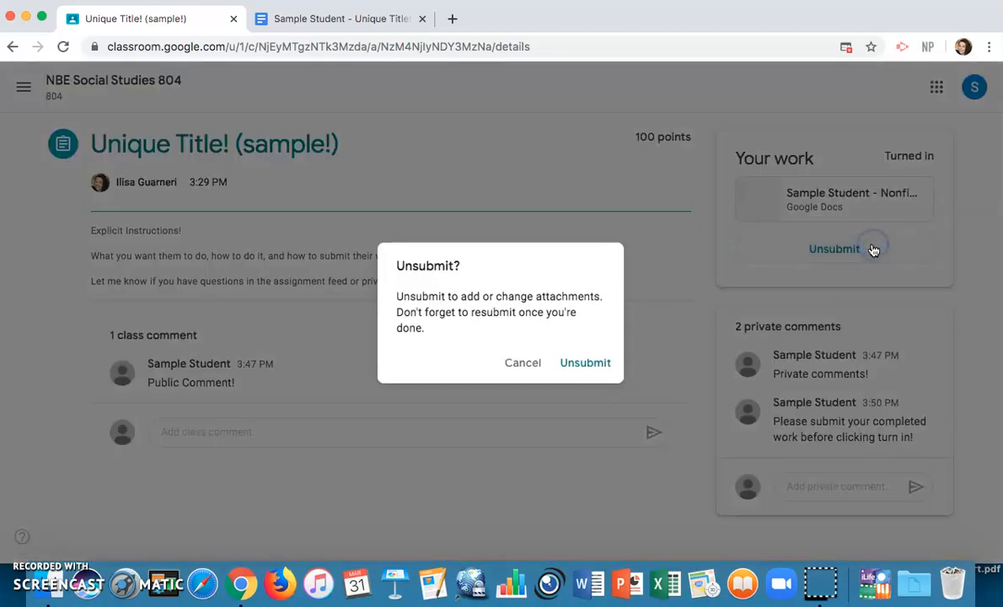
{"action": "left_click", "coordinate": [574, 364]}
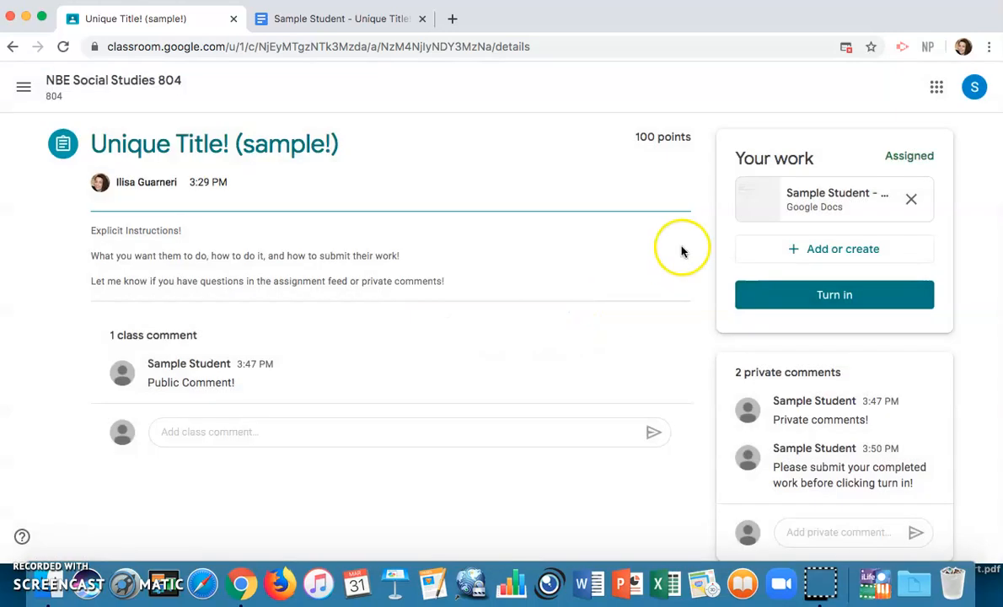
Try to attach a recent file from Google Drive to the assignment
{"action": "left_click", "coordinate": [809, 253]}
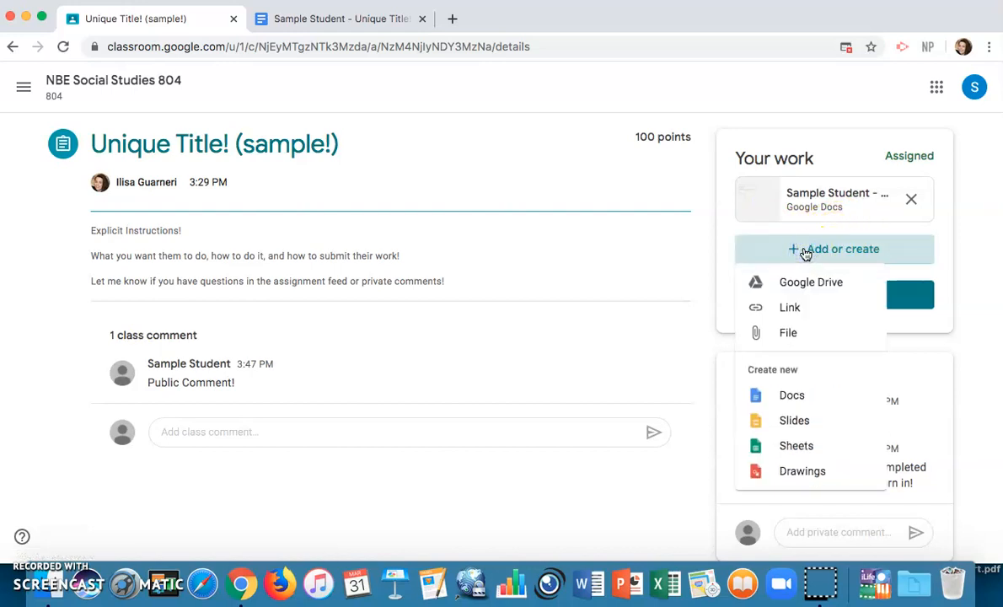
{"action": "left_click", "coordinate": [807, 285]}
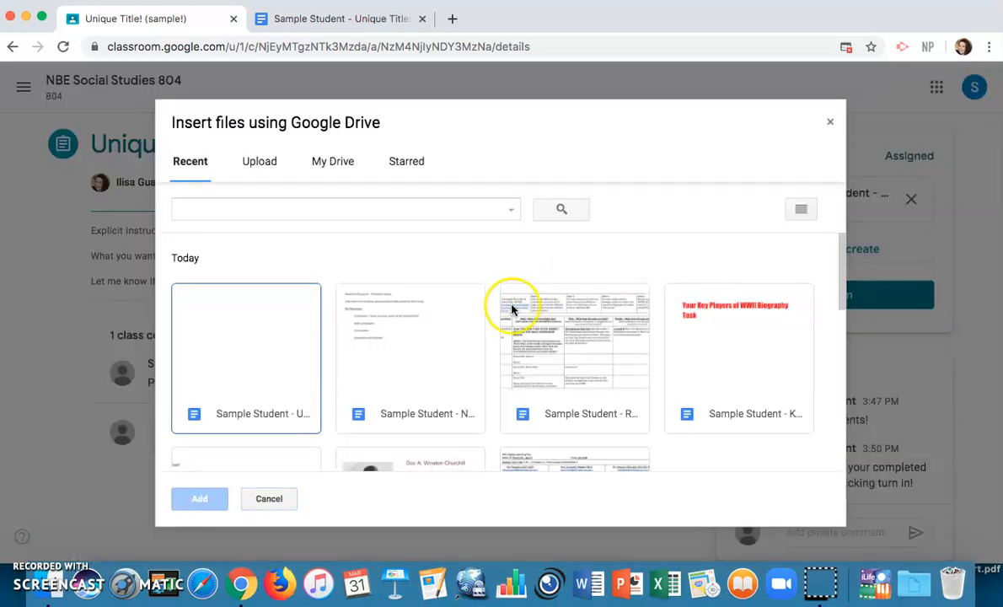
{"action": "scroll", "coordinate": [450, 381], "scroll_direction": "down", "scroll_amount": 5}
{"action": "double_click", "coordinate": [421, 314]}
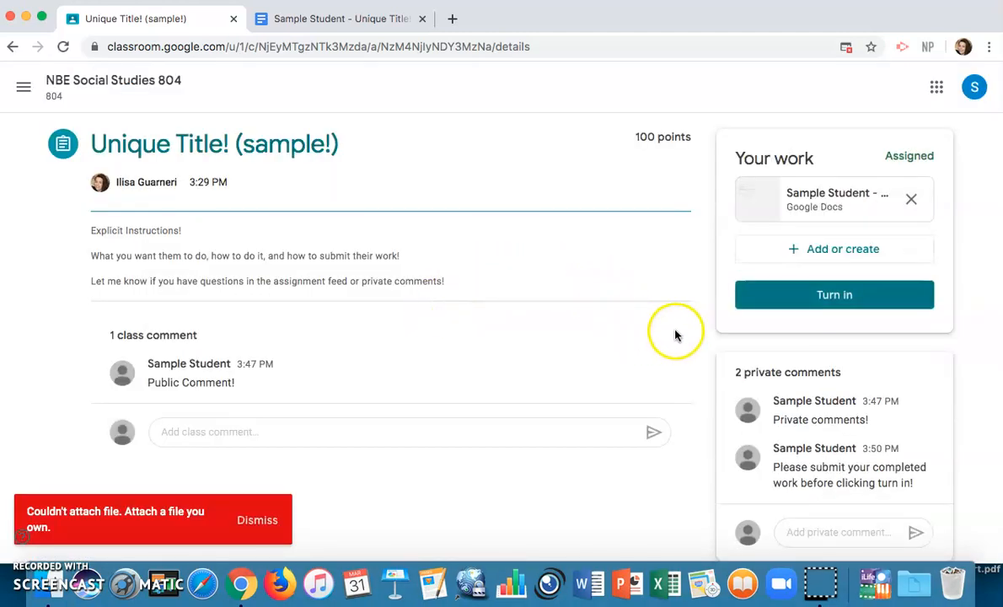
Attach the Key Players of WWII Biography Task document from Google Drive to the assignment
{"action": "left_click", "coordinate": [850, 251]}
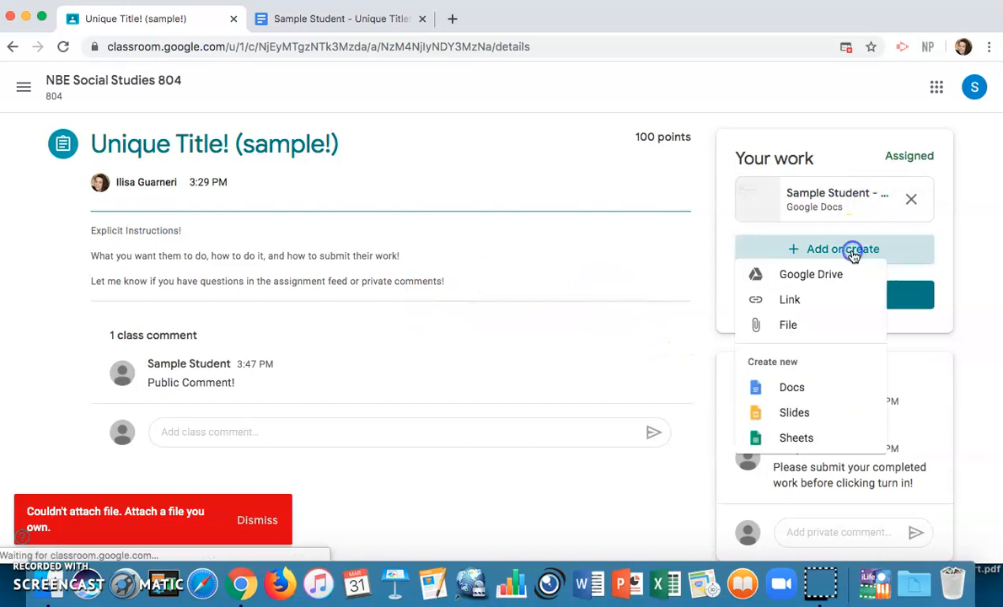
{"action": "left_click", "coordinate": [783, 282]}
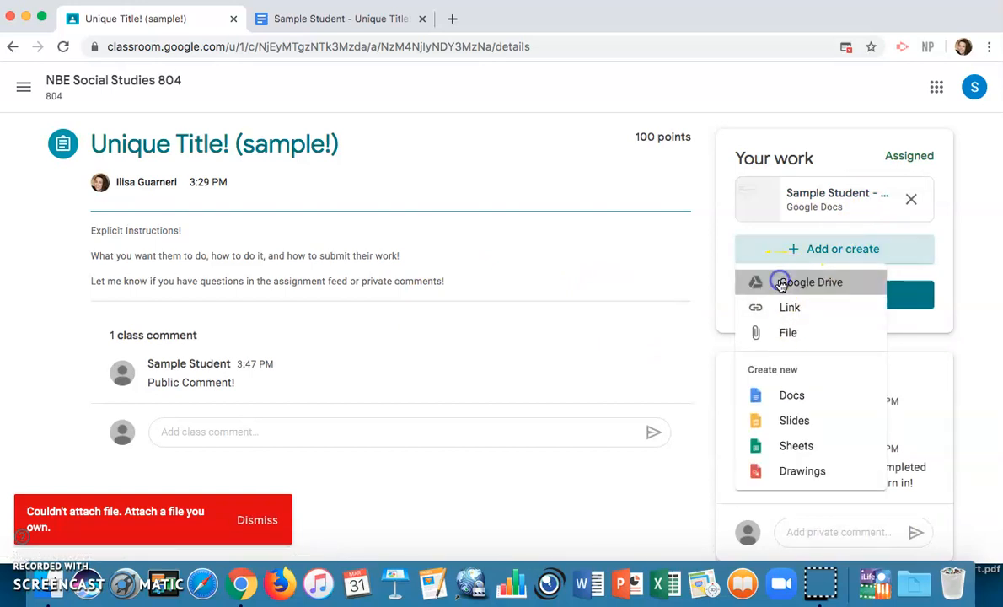
{"action": "scroll", "coordinate": [417, 282], "scroll_direction": "down", "scroll_amount": 1}
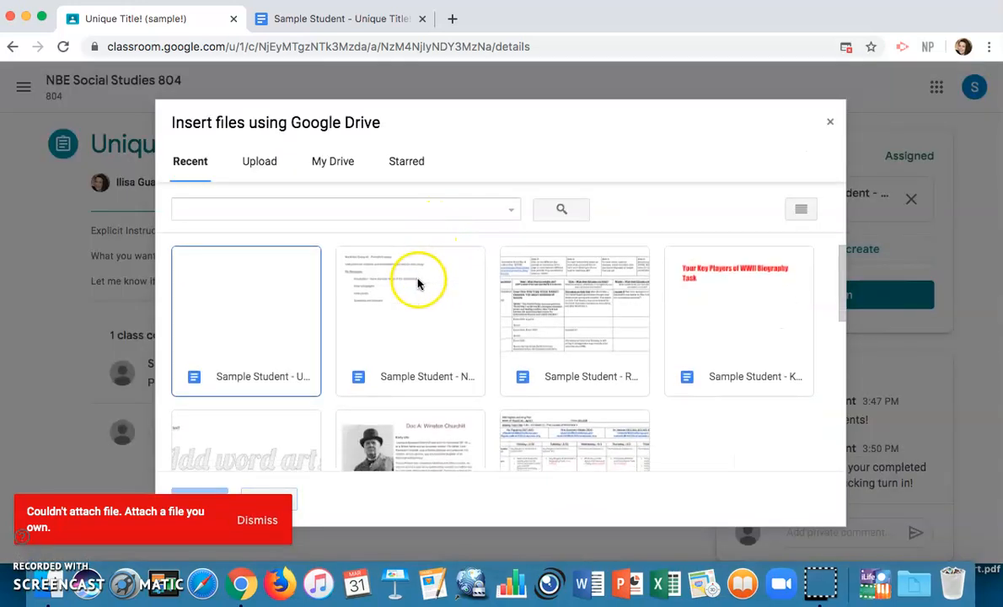
{"action": "double_click", "coordinate": [727, 326]}
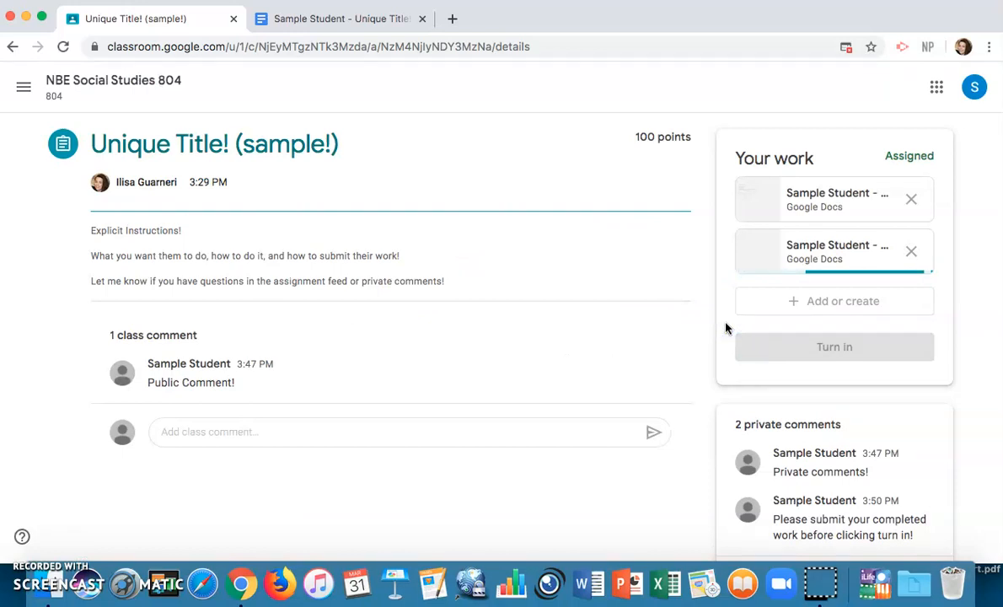
{"action": "left_click", "coordinate": [793, 299]}
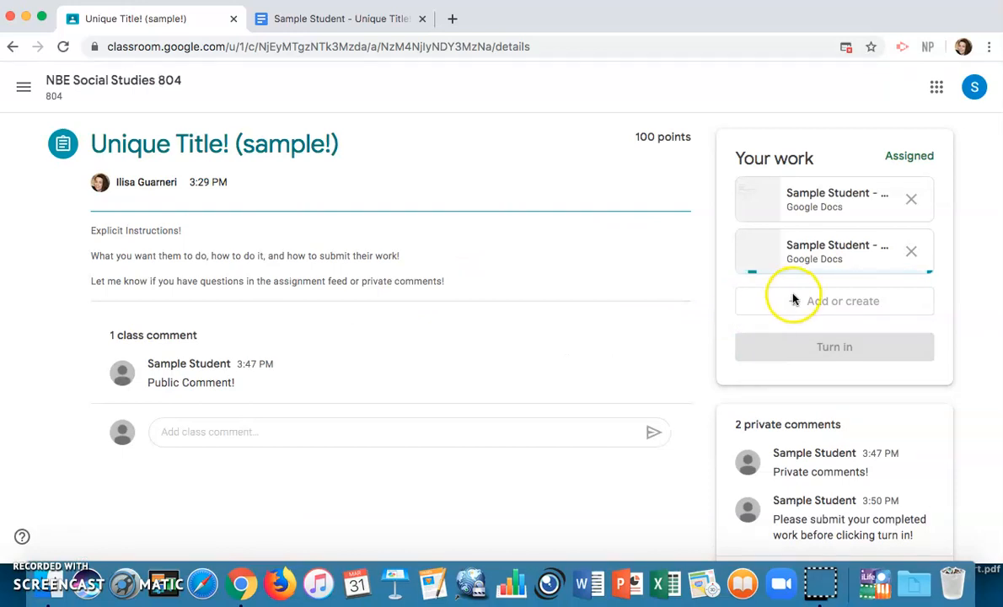
{"action": "left_click", "coordinate": [803, 346]}
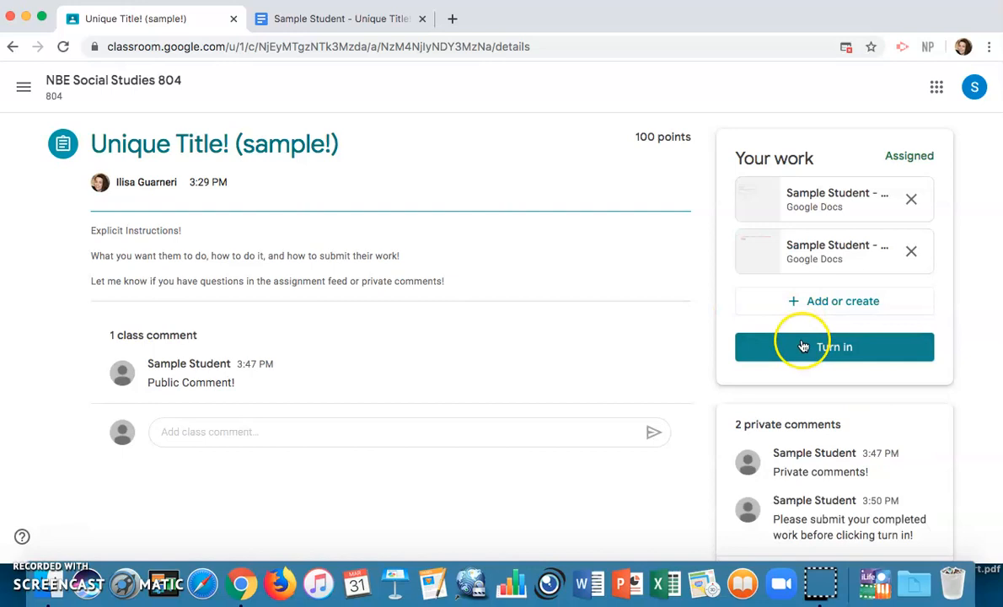
Turn in the assignment with both attached documents
{"action": "left_click", "coordinate": [650, 382]}
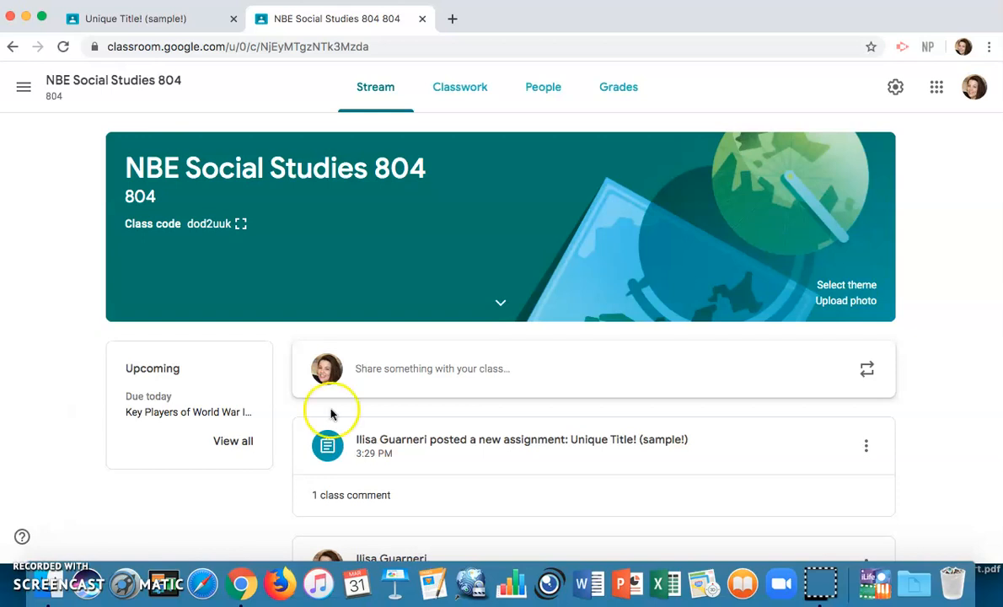
View the class comments on the Unique Title! (sample!) assignment in the teacher's class stream
{"action": "left_click", "coordinate": [367, 495]}
{"action": "mouse_move", "coordinate": [307, 321]}
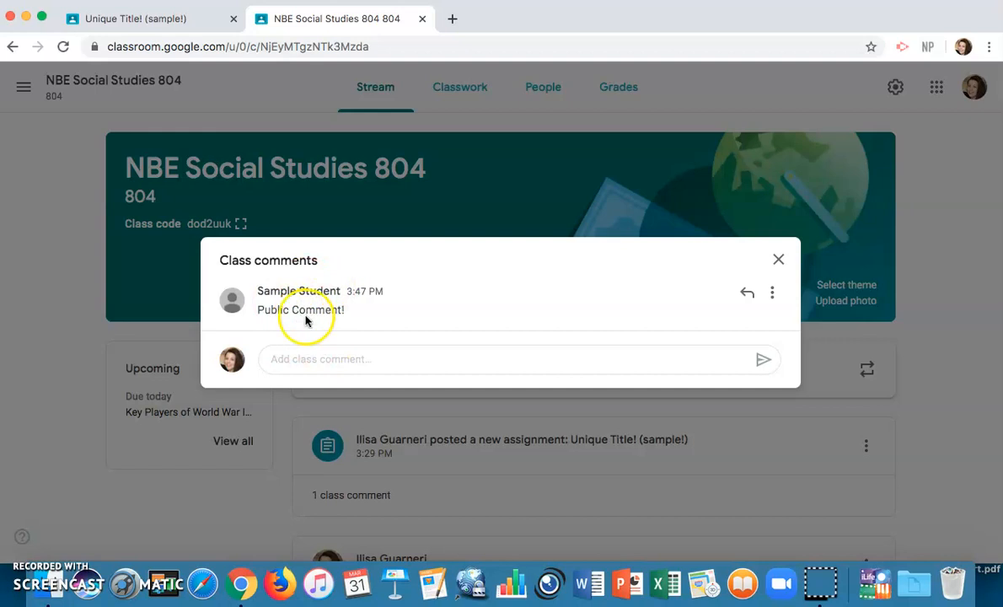
{"action": "left_click", "coordinate": [784, 264]}
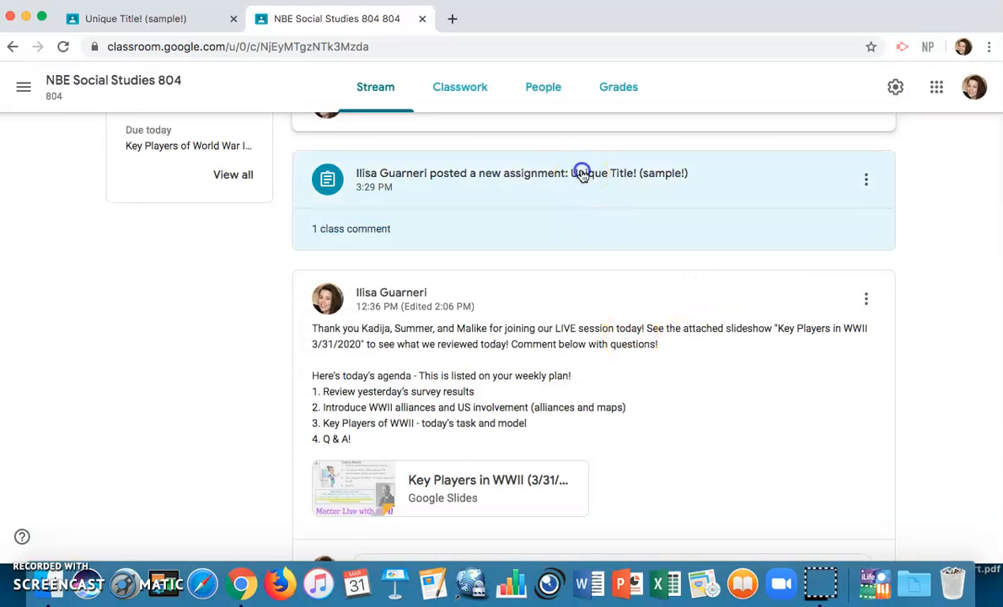
Open the sample student's turned-in work for Unique Title! (sample!) and review its private comments and both attached documents
{"action": "left_click", "coordinate": [582, 173]}
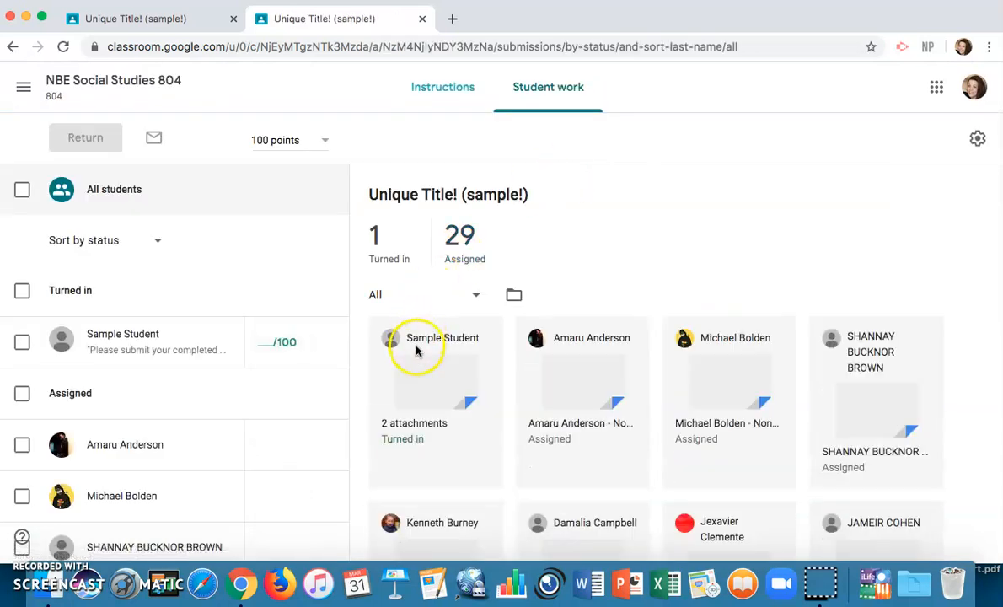
{"action": "left_click", "coordinate": [402, 428]}
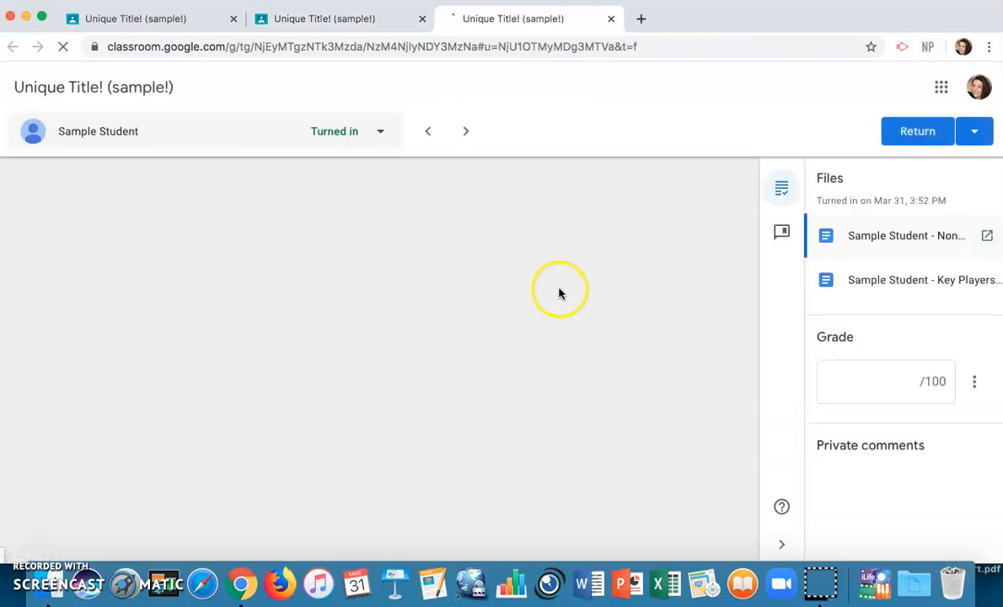
{"action": "scroll", "coordinate": [907, 439], "scroll_direction": "down", "scroll_amount": 3}
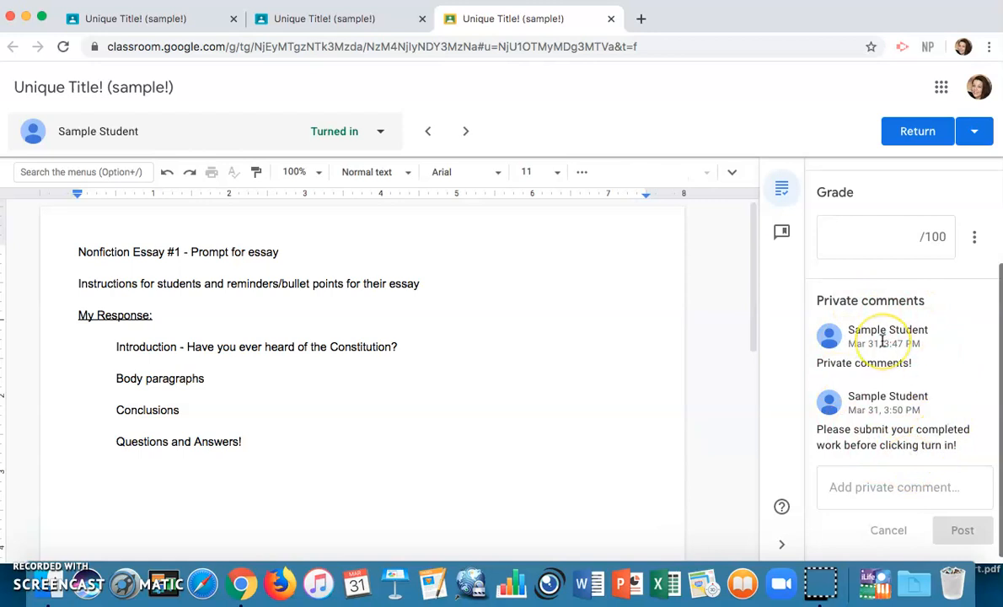
{"action": "scroll", "coordinate": [883, 341], "scroll_direction": "up", "scroll_amount": 3}
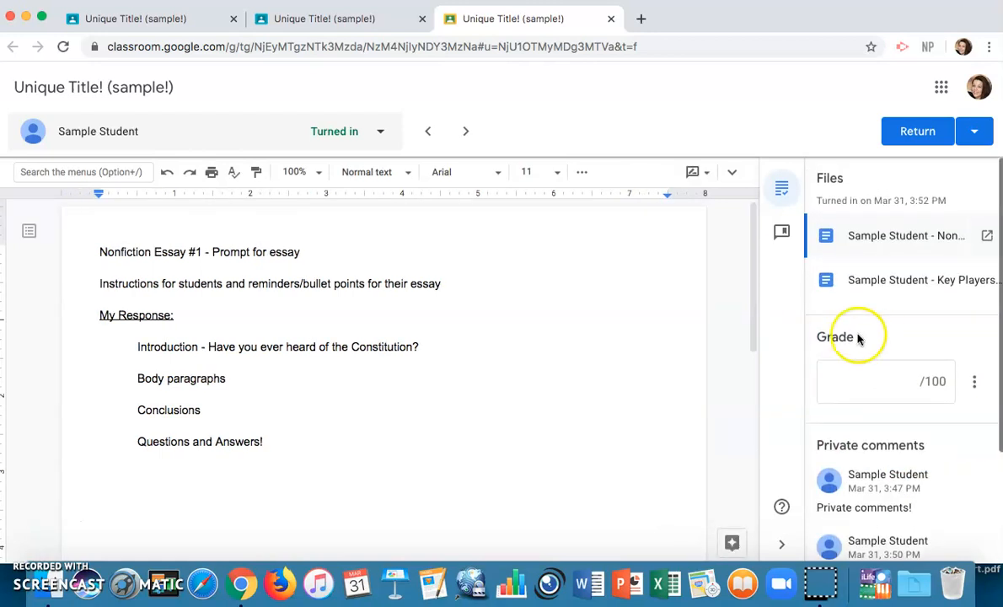
{"action": "left_click", "coordinate": [871, 285]}
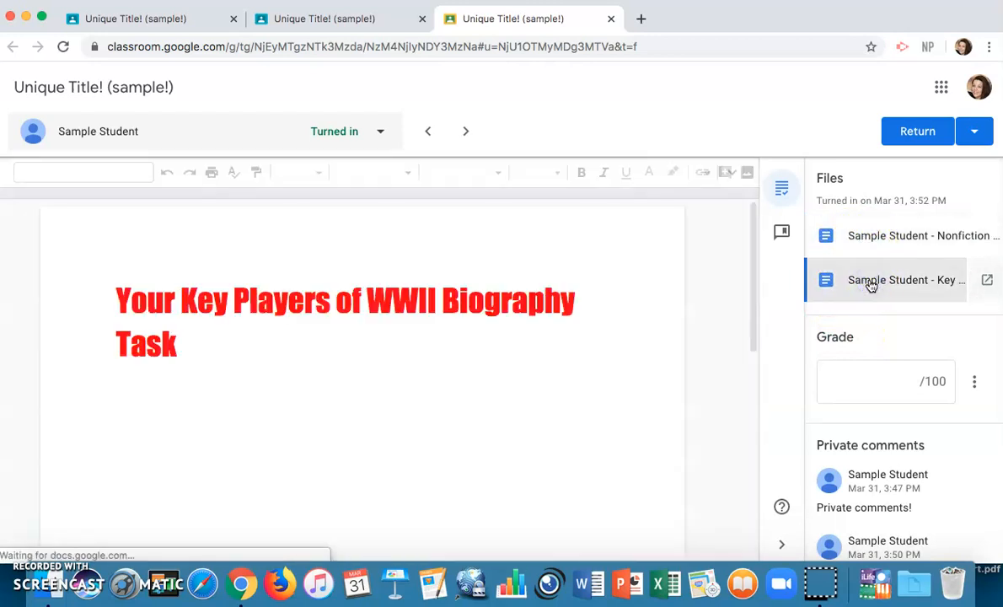
{"action": "left_click", "coordinate": [839, 241]}
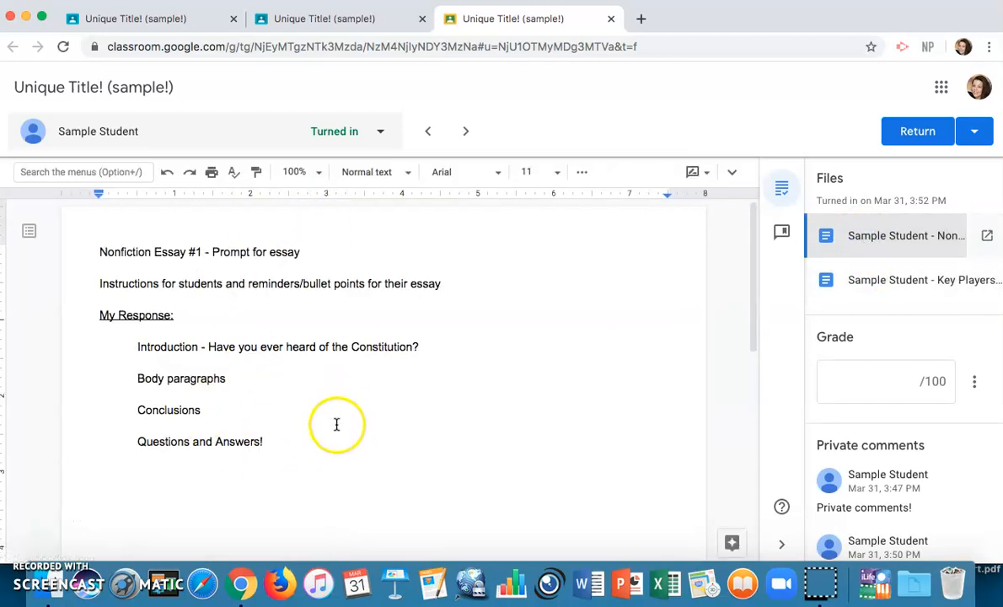
Suggest a new line "Type in on Google Classroom!" below "Questions and Answers!" in the essay and accept the suggestion
{"action": "left_click", "coordinate": [337, 442]}
{"action": "key", "text": "Return"}
{"action": "type", "text": "Type in on Google Classroom!"}
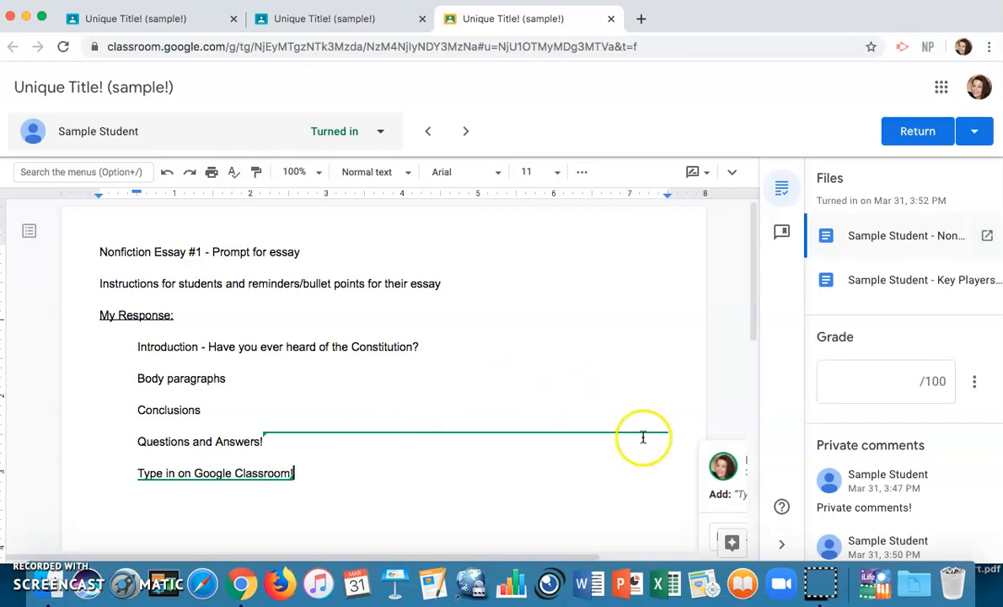
{"action": "left_click", "coordinate": [723, 465]}
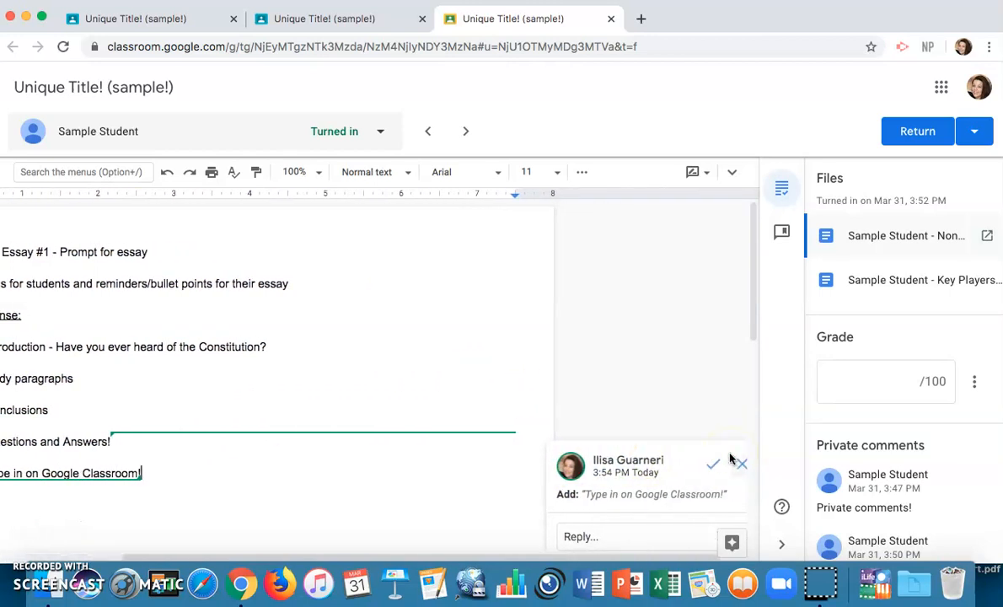
{"action": "left_click", "coordinate": [714, 462]}
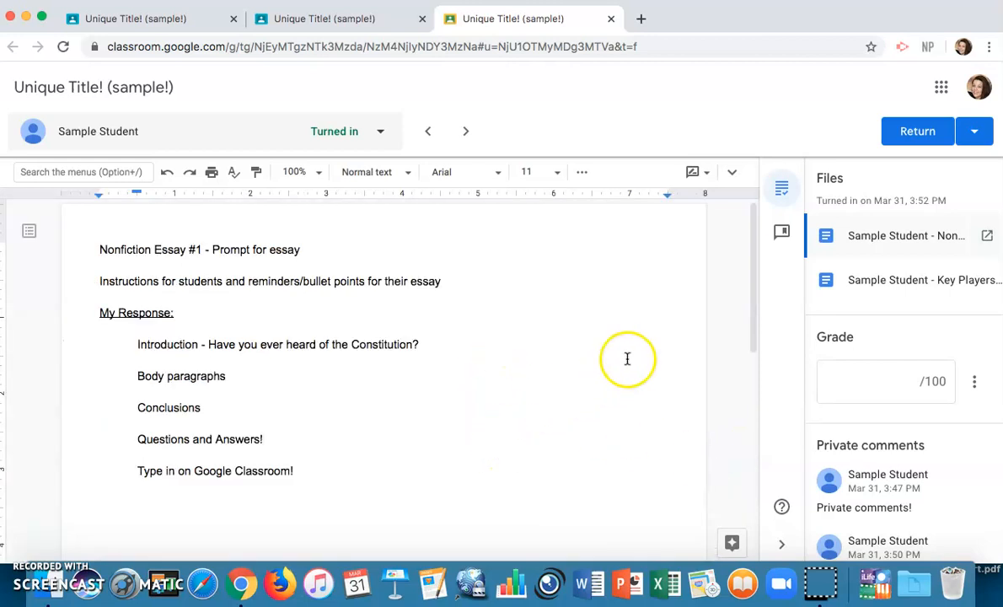
Open the Nonfiction Essay #1 file in its own tab and add the comment "Pleae complete the essay!" to all lines under My Response
{"action": "left_click", "coordinate": [986, 235]}
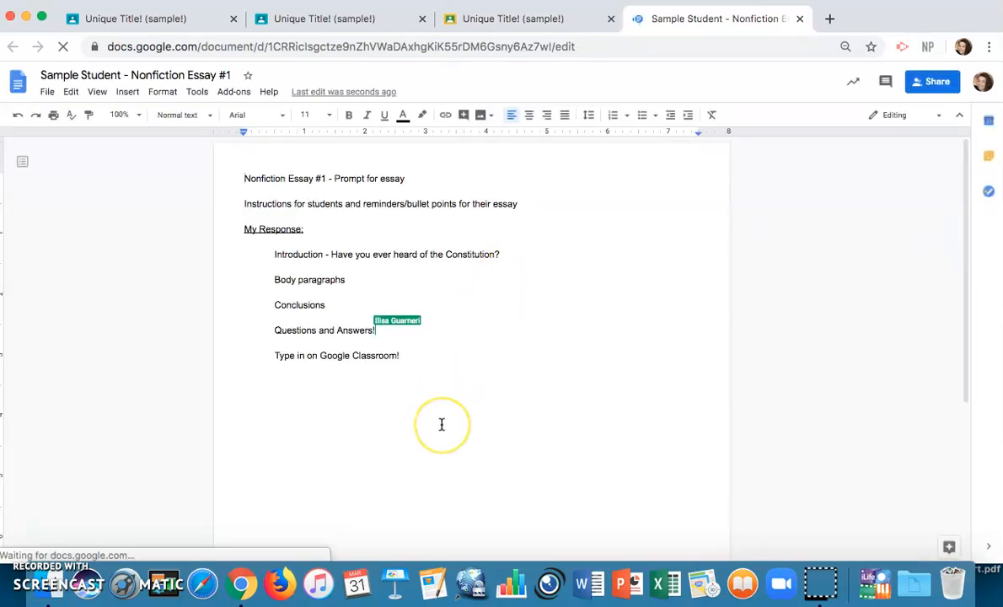
{"action": "left_click_drag", "start_coordinate": [448, 372], "coordinate": [262, 253]}
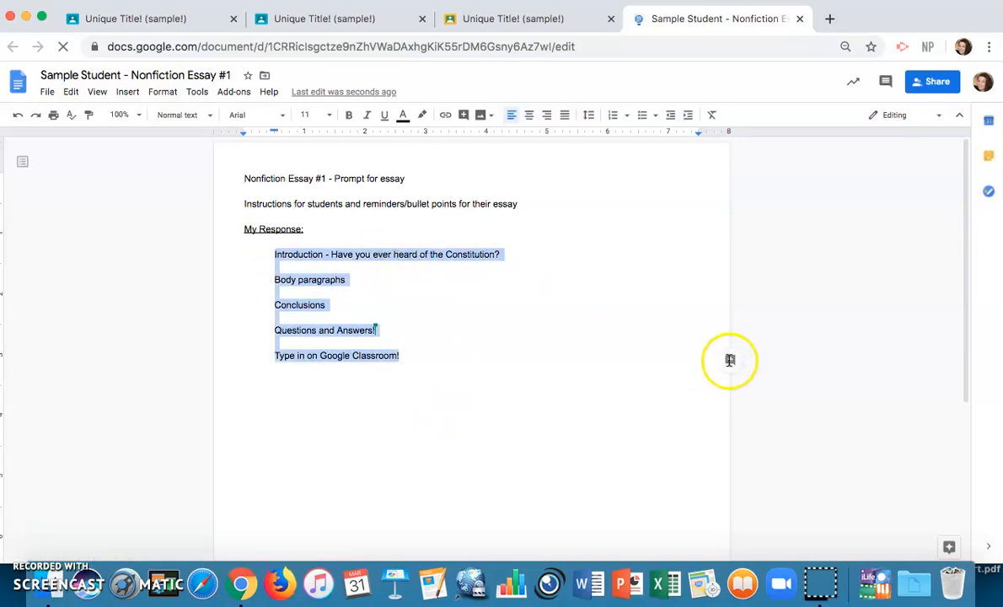
{"action": "left_click", "coordinate": [730, 359]}
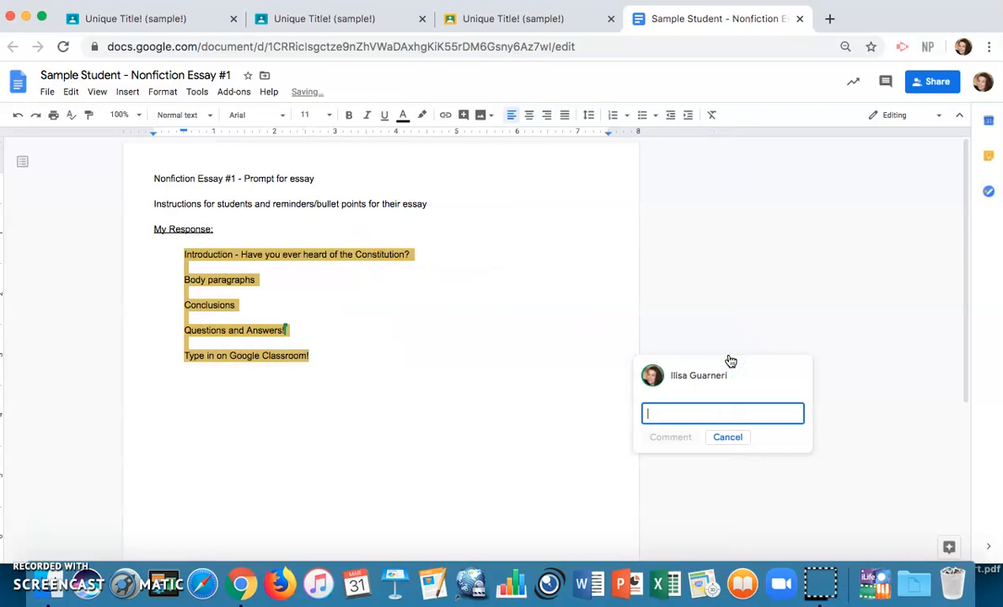
{"action": "type", "text": "Pleae complete the"}
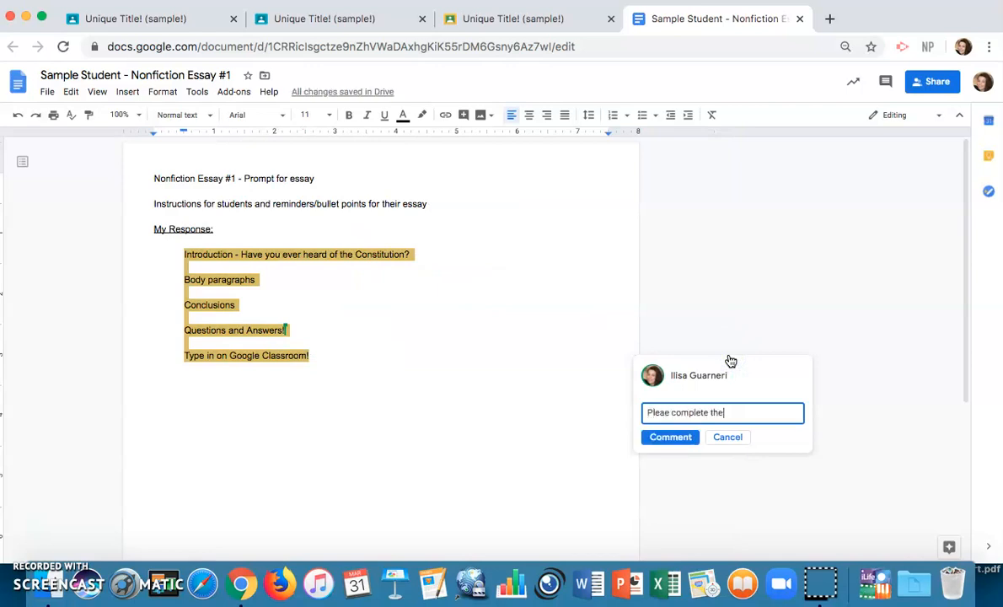
{"action": "type", "text": " essay!"}
{"action": "left_click", "coordinate": [681, 436]}
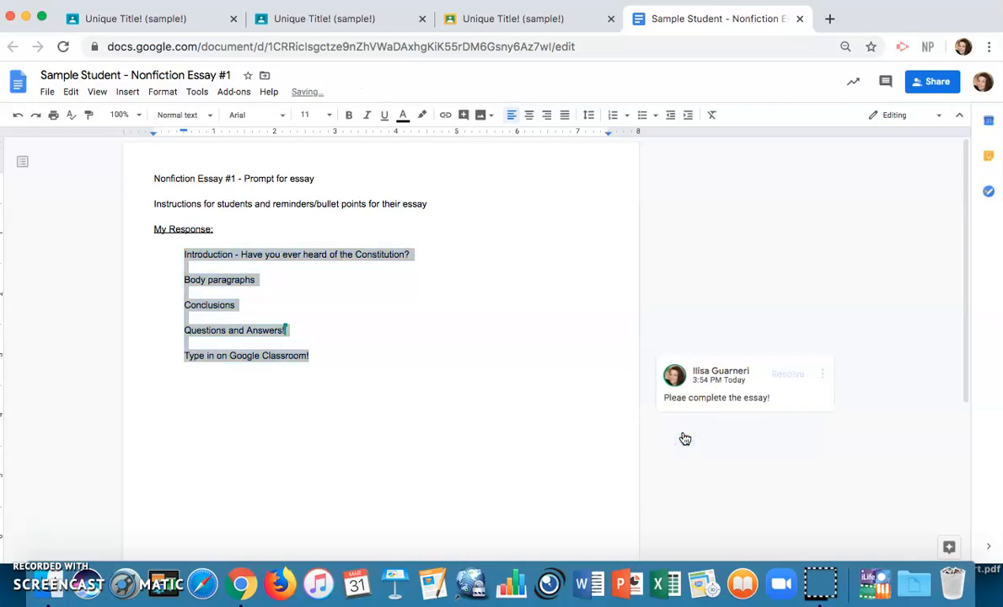
Back in the grading view, post the private comment "Thank you for starting with your outline, but please complete the task!"
{"action": "left_click", "coordinate": [543, 25]}
{"action": "scroll", "coordinate": [907, 448], "scroll_direction": "down", "scroll_amount": 3}
{"action": "left_click", "coordinate": [897, 477]}
{"action": "type", "text": "Thank you"}
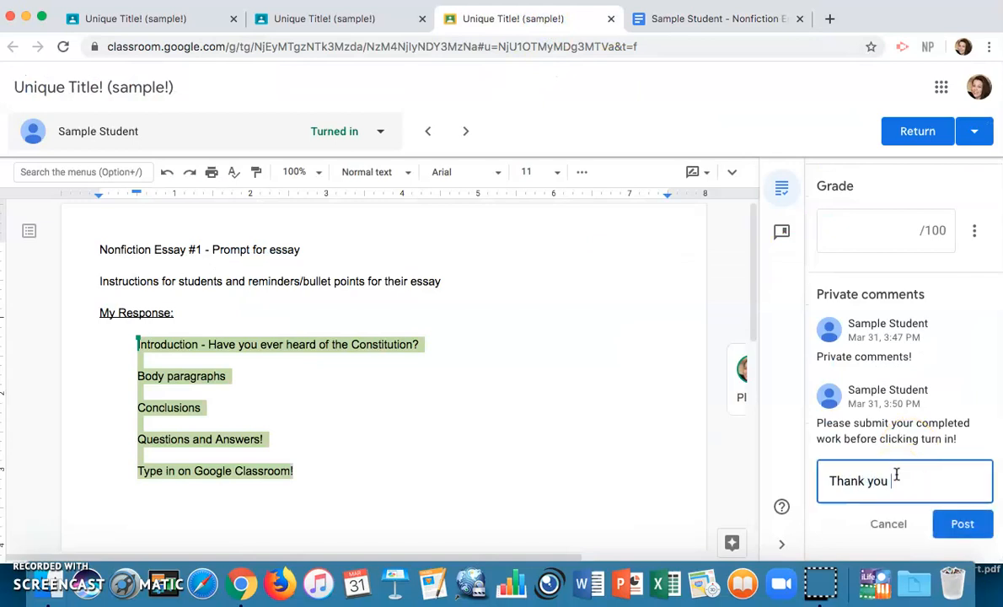
{"action": "type", "text": " with your o"}
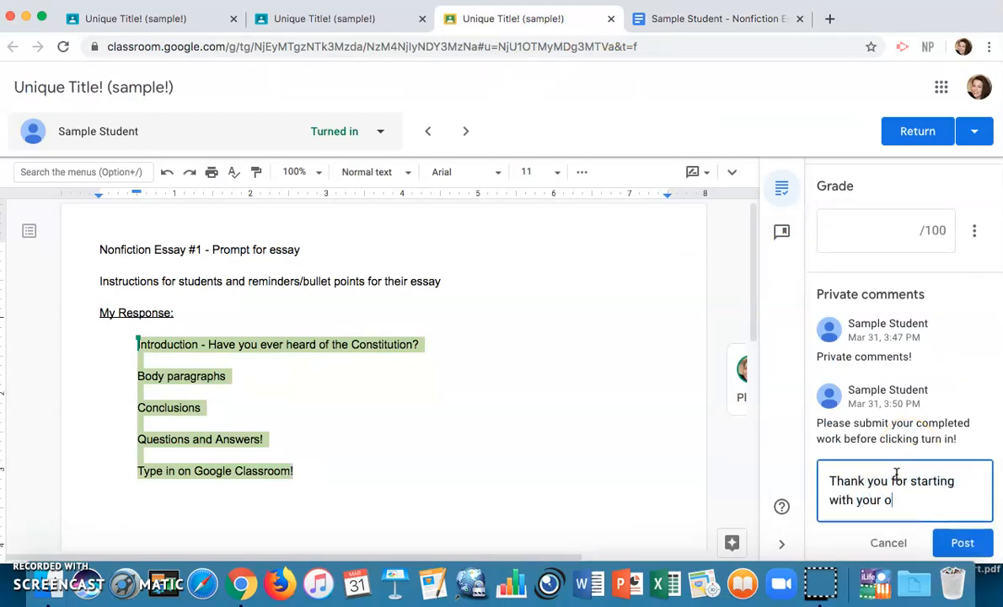
{"action": "type", "text": "utline, but please complete th"}
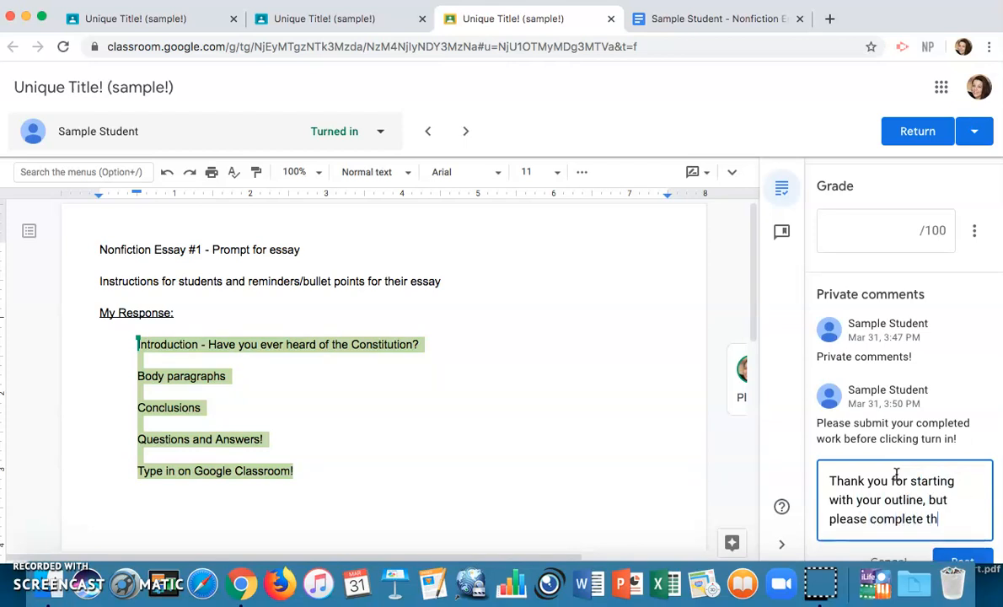
{"action": "type", "text": "!"}
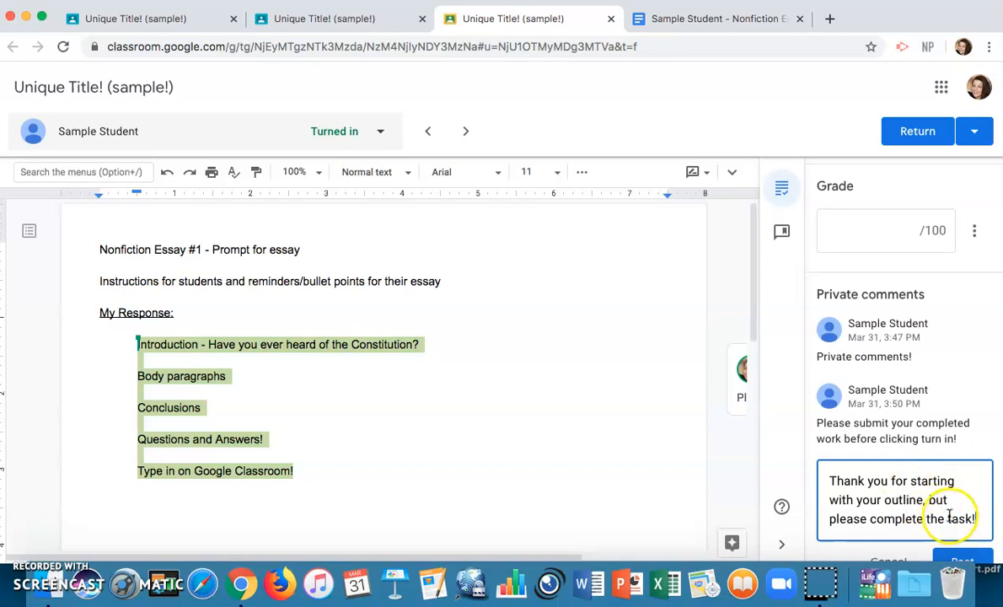
{"action": "scroll", "coordinate": [957, 523], "scroll_direction": "down", "scroll_amount": 1}
{"action": "left_click", "coordinate": [958, 526]}
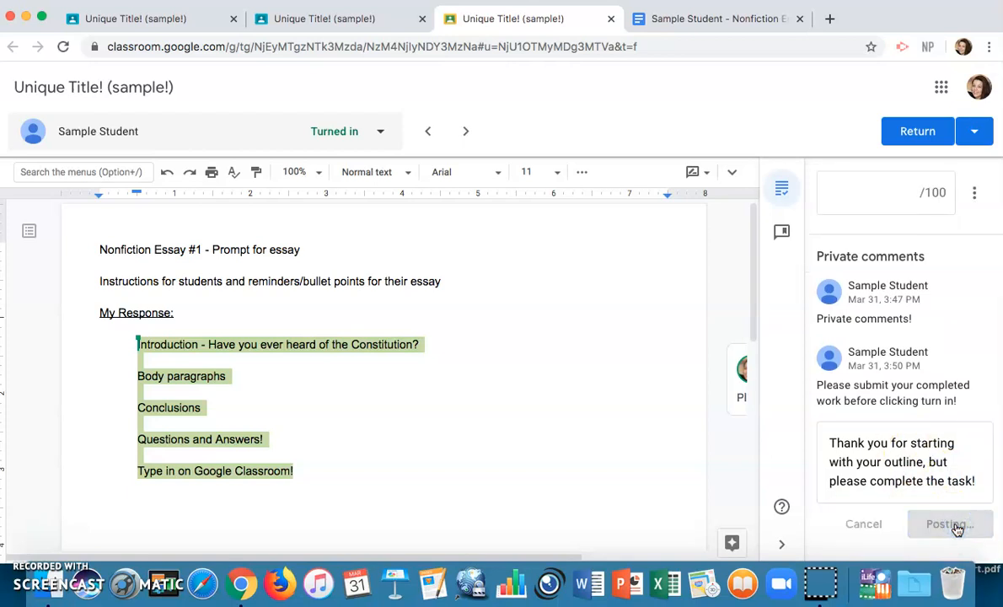
Set the sample student's grade to 50 out of 100
{"action": "scroll", "coordinate": [882, 460], "scroll_direction": "up", "scroll_amount": 3}
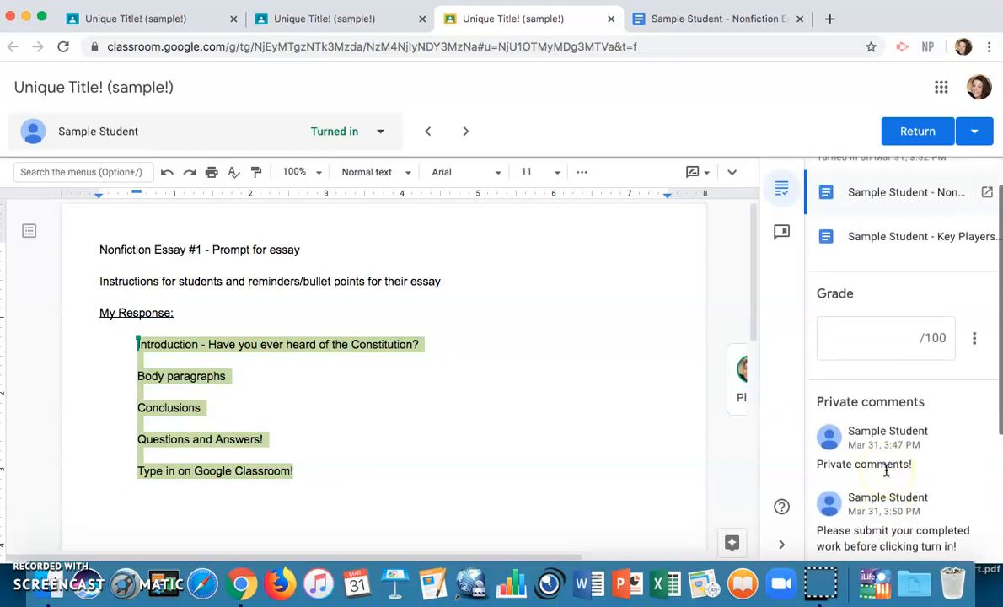
{"action": "scroll", "coordinate": [886, 470], "scroll_direction": "up", "scroll_amount": 1}
{"action": "left_click", "coordinate": [873, 381]}
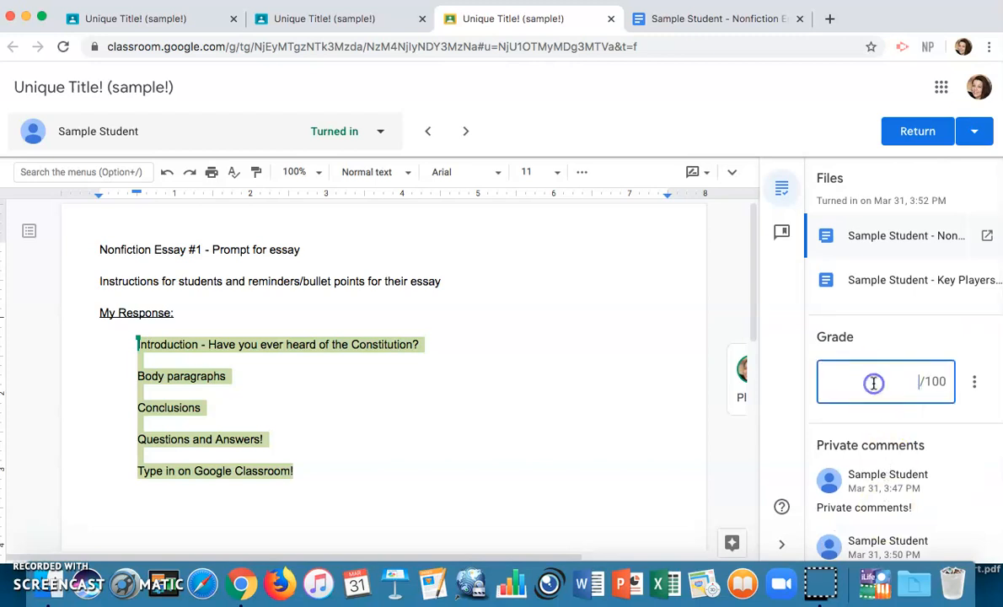
{"action": "type", "text": "1"}
{"action": "type", "text": "0"}
{"action": "key", "text": "BackSpace"}
{"action": "key", "text": "BackSpace"}
{"action": "type", "text": "50"}
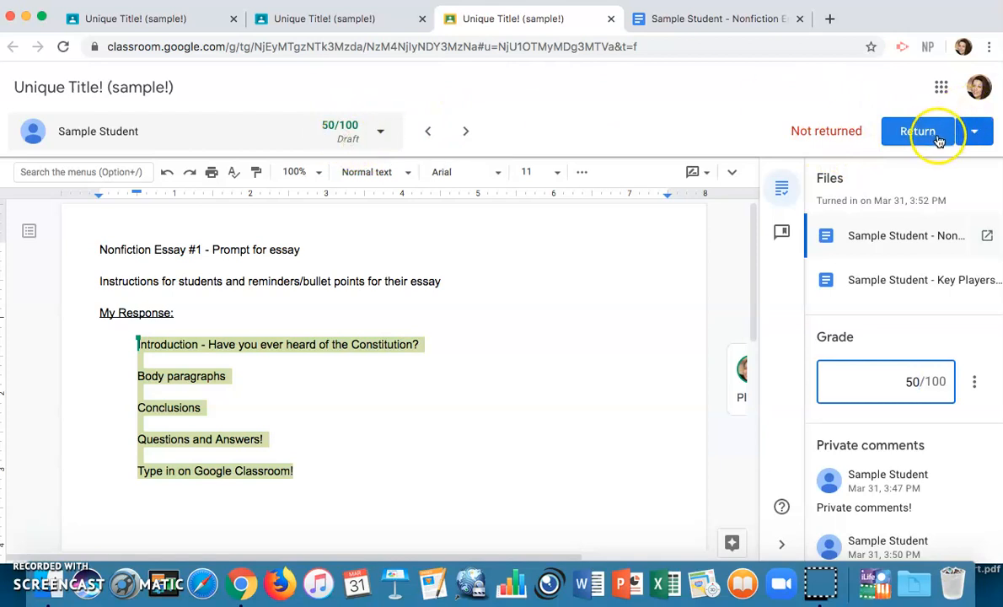
Return the graded work to the sample student
{"action": "left_click", "coordinate": [977, 136]}
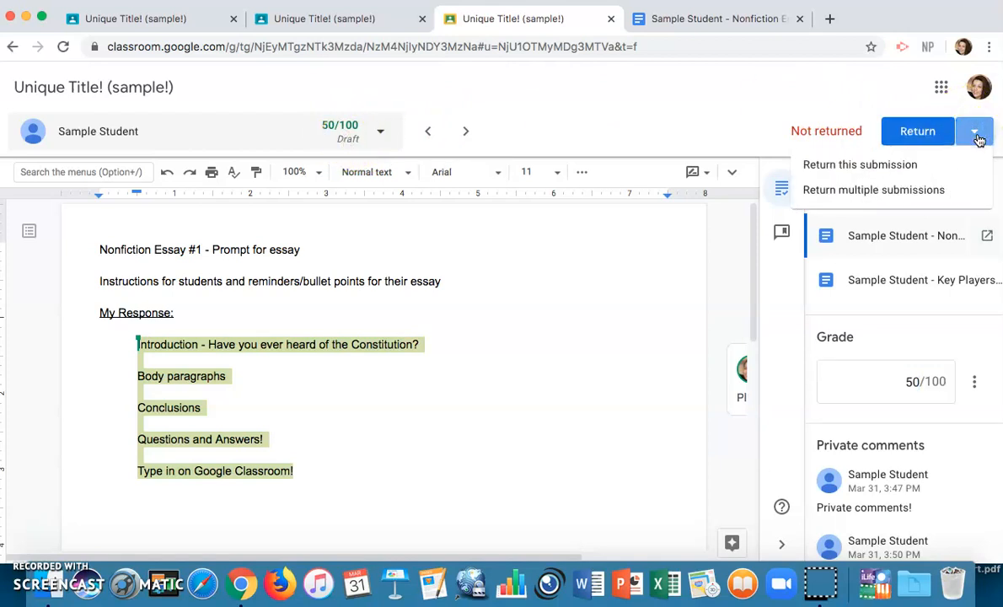
{"action": "left_click", "coordinate": [921, 135]}
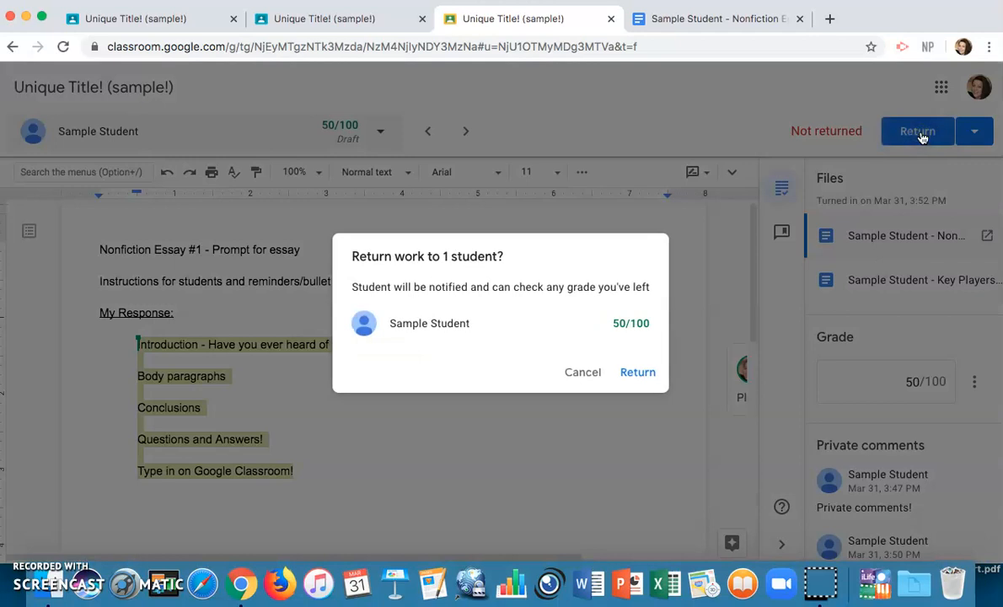
{"action": "left_click", "coordinate": [624, 375]}
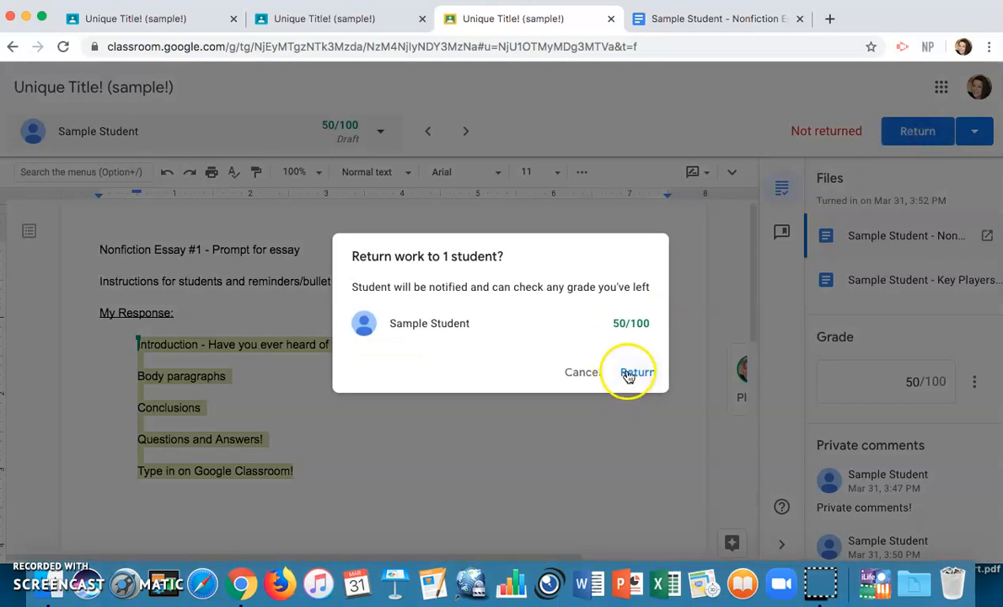
{"action": "left_click", "coordinate": [642, 373]}
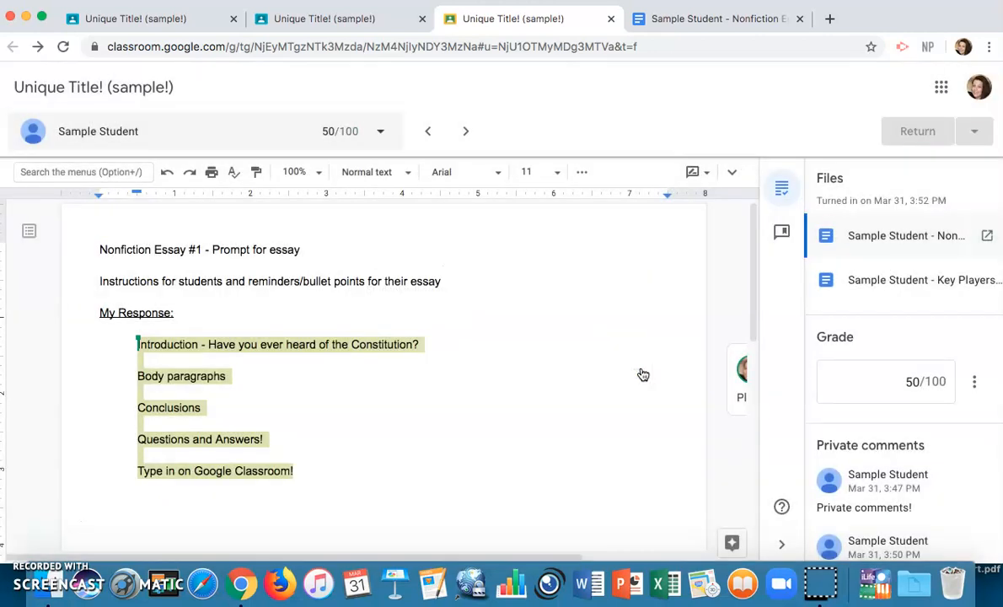
Check the posted private comment and switch to the submission of the first student in the last-name-sorted list
{"action": "scroll", "coordinate": [992, 406], "scroll_direction": "down", "scroll_amount": 3}
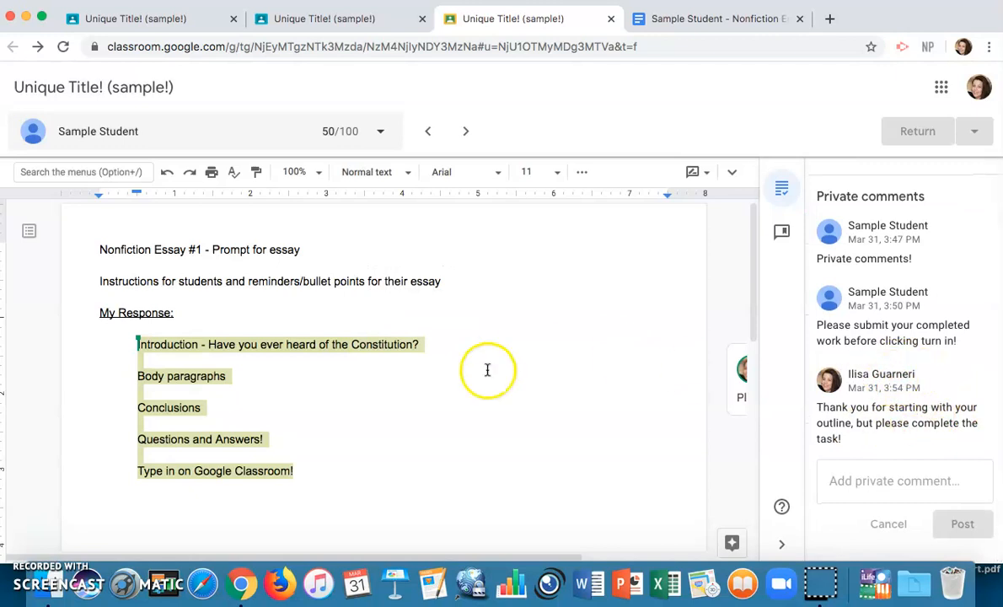
{"action": "scroll", "coordinate": [488, 370], "scroll_direction": "up", "scroll_amount": 1}
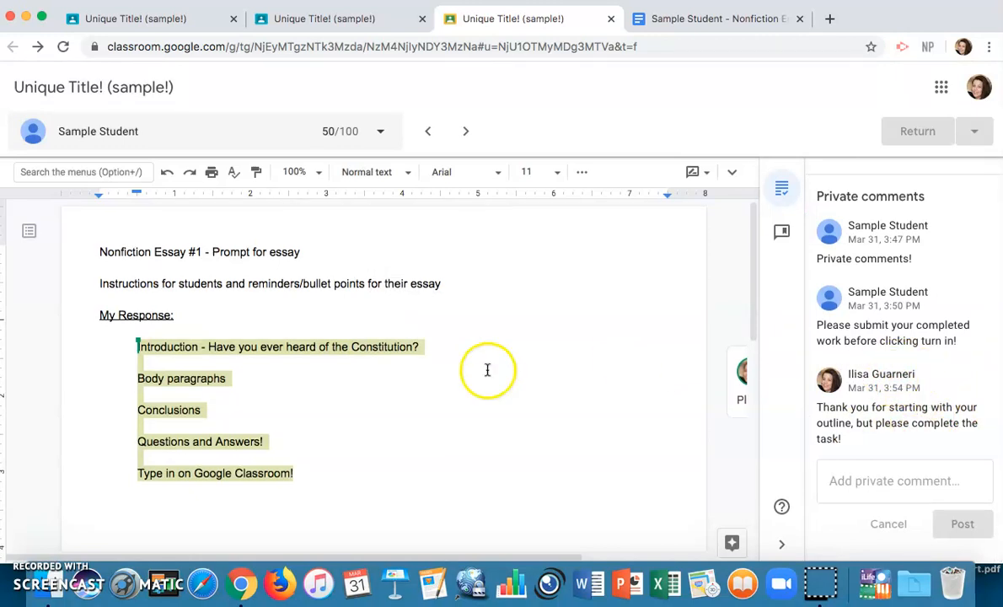
{"action": "left_click", "coordinate": [379, 137]}
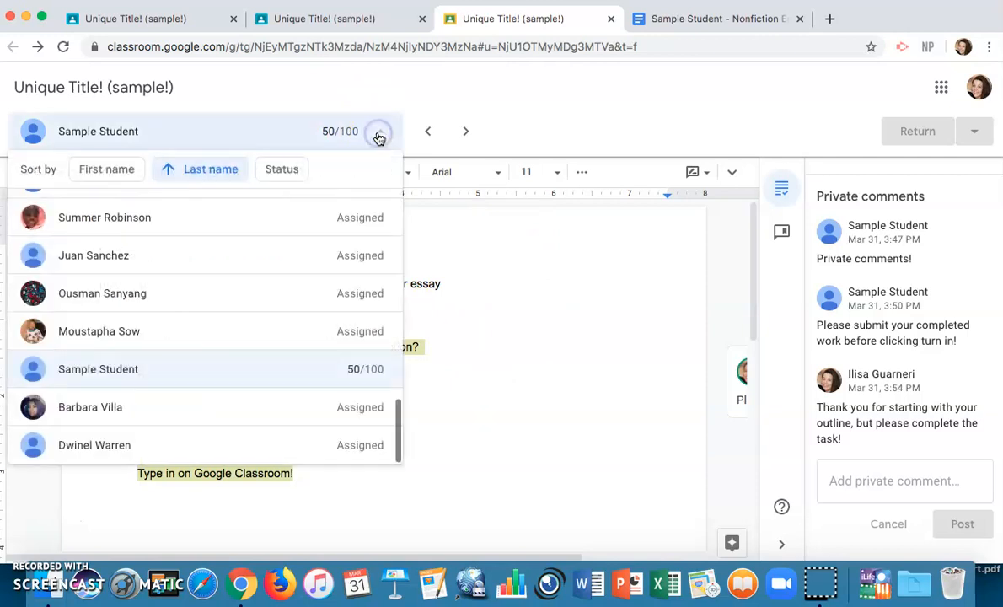
{"action": "scroll", "coordinate": [333, 353], "scroll_direction": "up", "scroll_amount": 5}
{"action": "scroll", "coordinate": [335, 355], "scroll_direction": "up", "scroll_amount": 10}
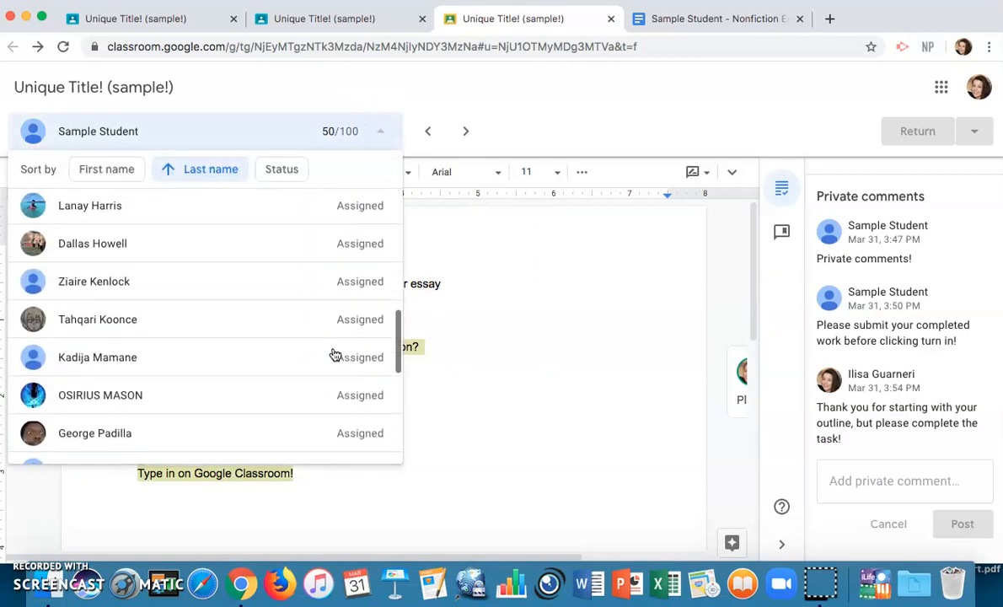
{"action": "scroll", "coordinate": [335, 355], "scroll_direction": "up", "scroll_amount": 3}
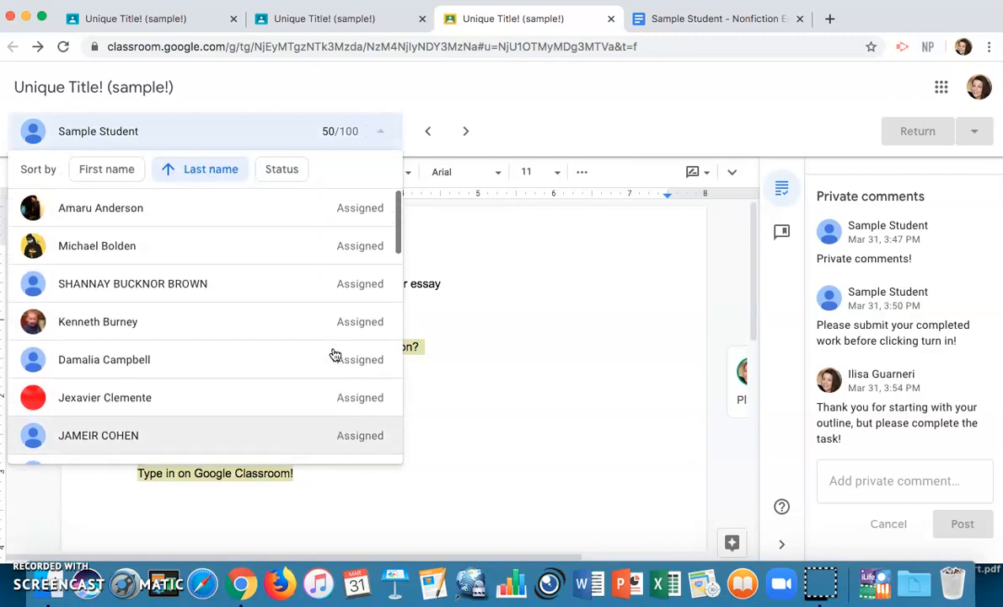
{"action": "left_click", "coordinate": [337, 211]}
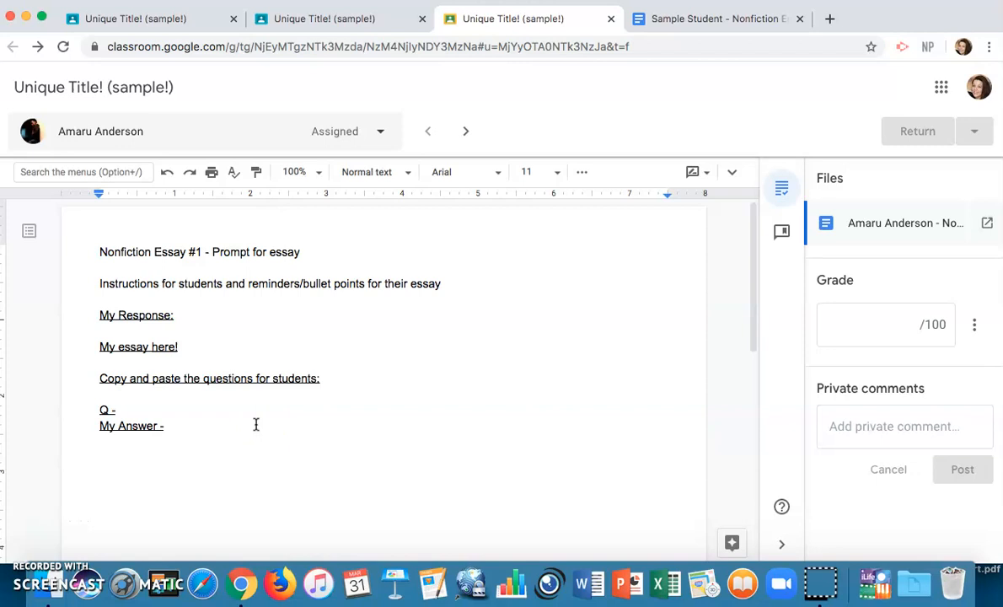
Return to the assignment's student work overview and examine its status counts and filter options, keeping the filter on All
{"action": "left_click", "coordinate": [370, 20]}
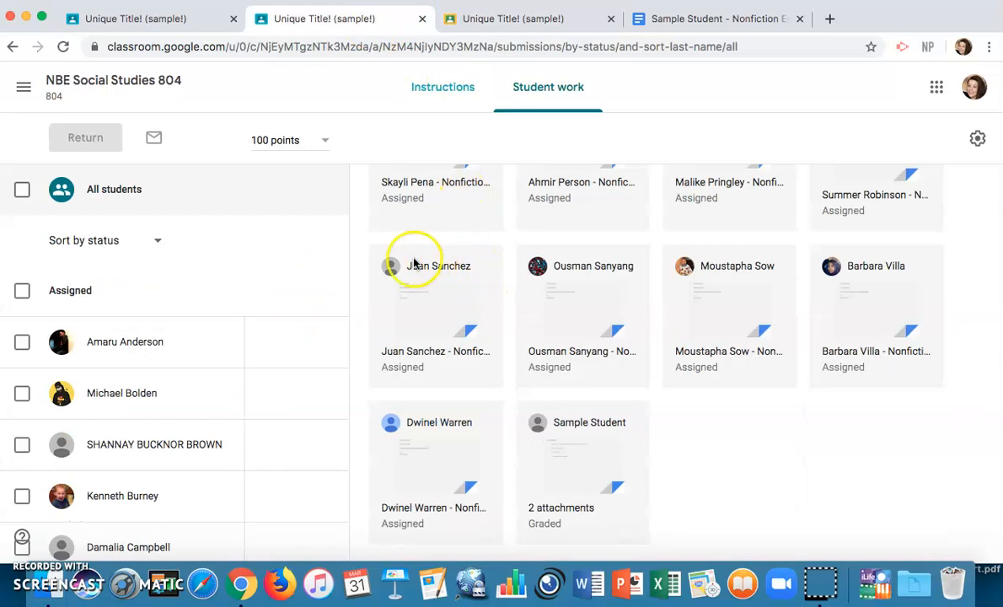
{"action": "scroll", "coordinate": [405, 287], "scroll_direction": "up", "scroll_amount": 10}
{"action": "scroll", "coordinate": [405, 285], "scroll_direction": "up", "scroll_amount": 5}
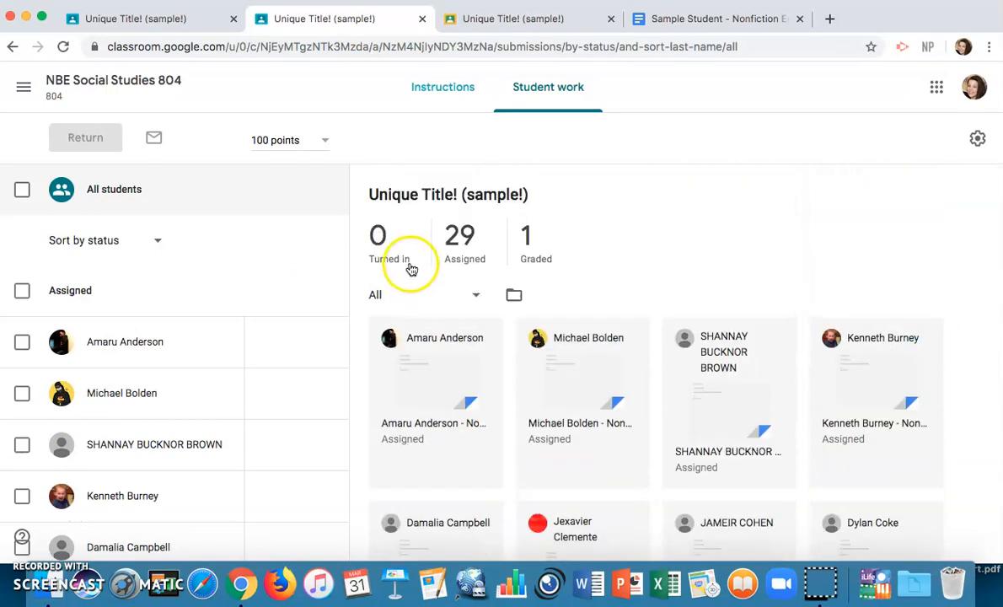
{"action": "left_click", "coordinate": [465, 298]}
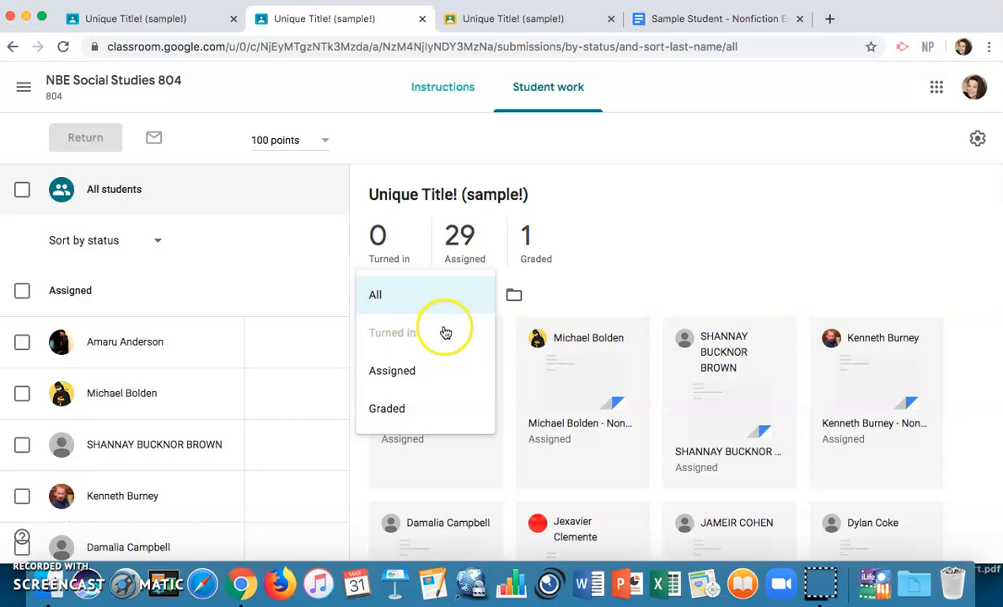
{"action": "left_click", "coordinate": [363, 303]}
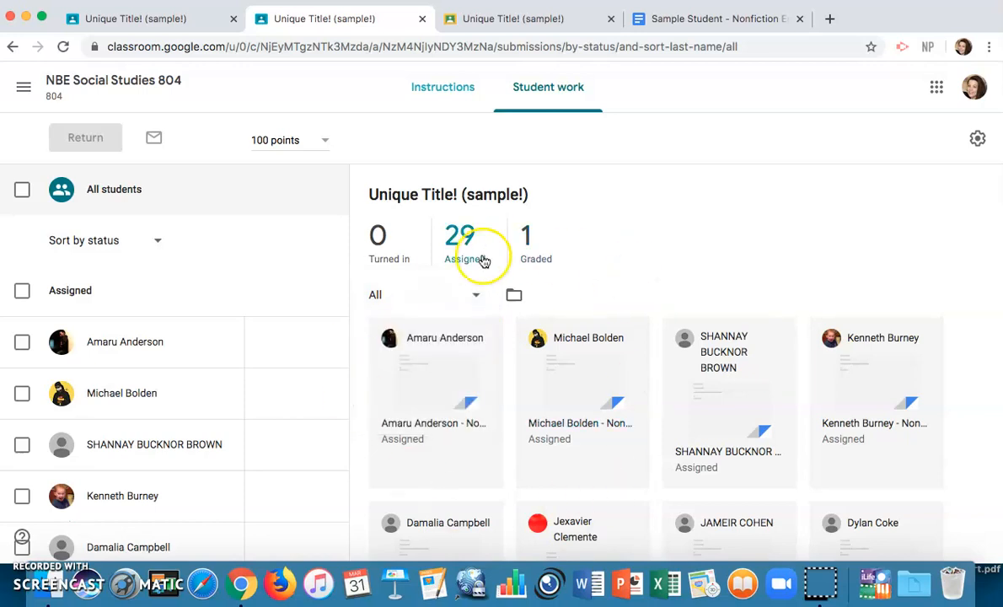
Open the teaching To-do list of assignments to review across all classes
{"action": "left_click", "coordinate": [24, 90]}
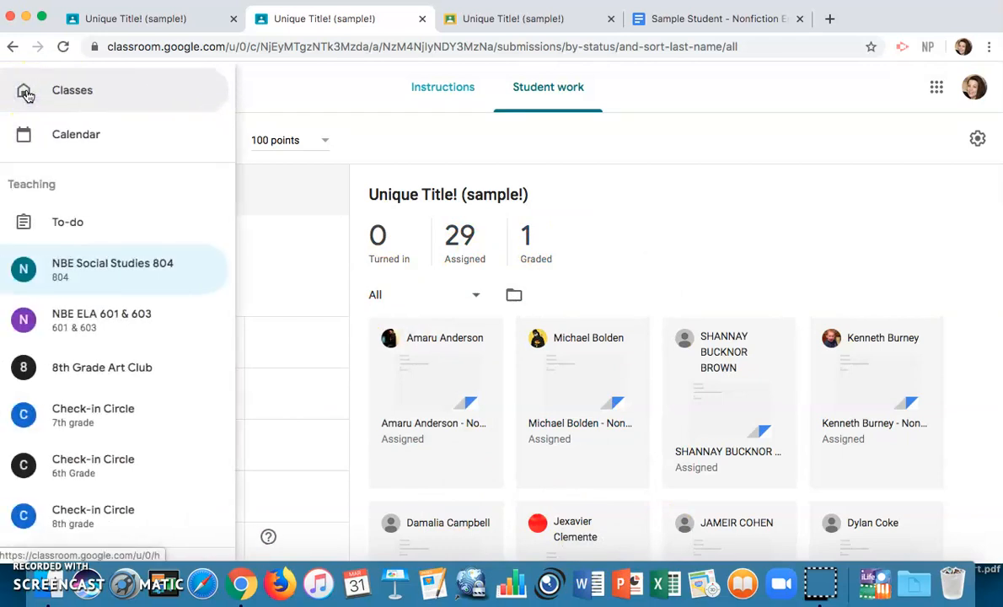
{"action": "left_click", "coordinate": [87, 223]}
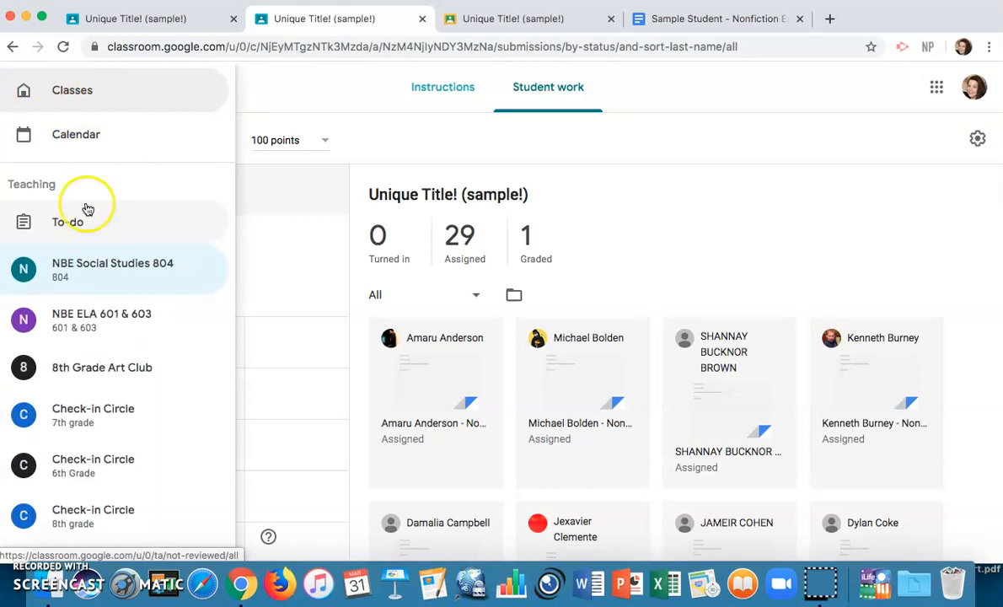
{"action": "left_click", "coordinate": [280, 104]}
{"action": "left_click", "coordinate": [27, 91]}
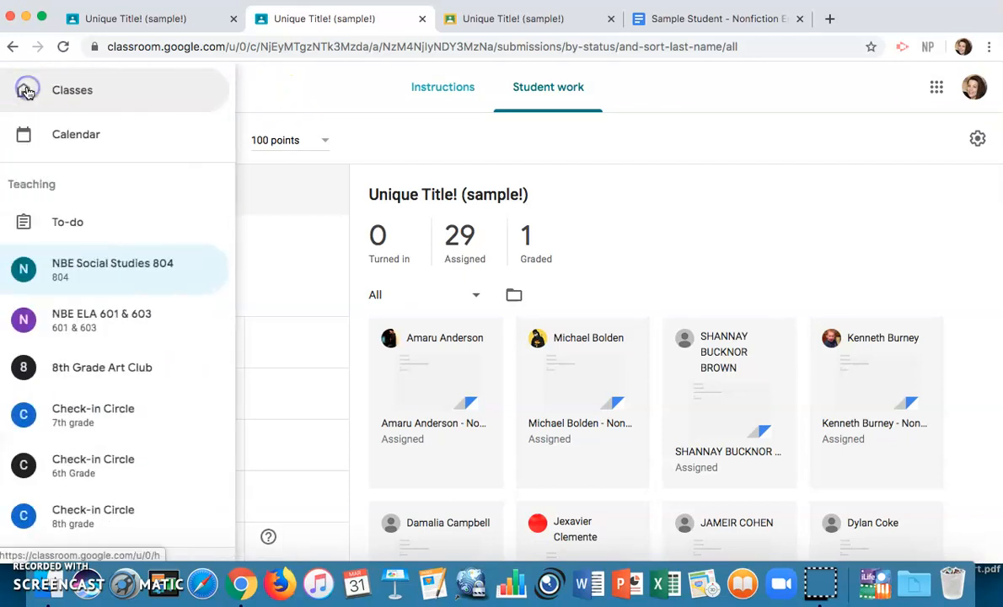
{"action": "left_click", "coordinate": [70, 212]}
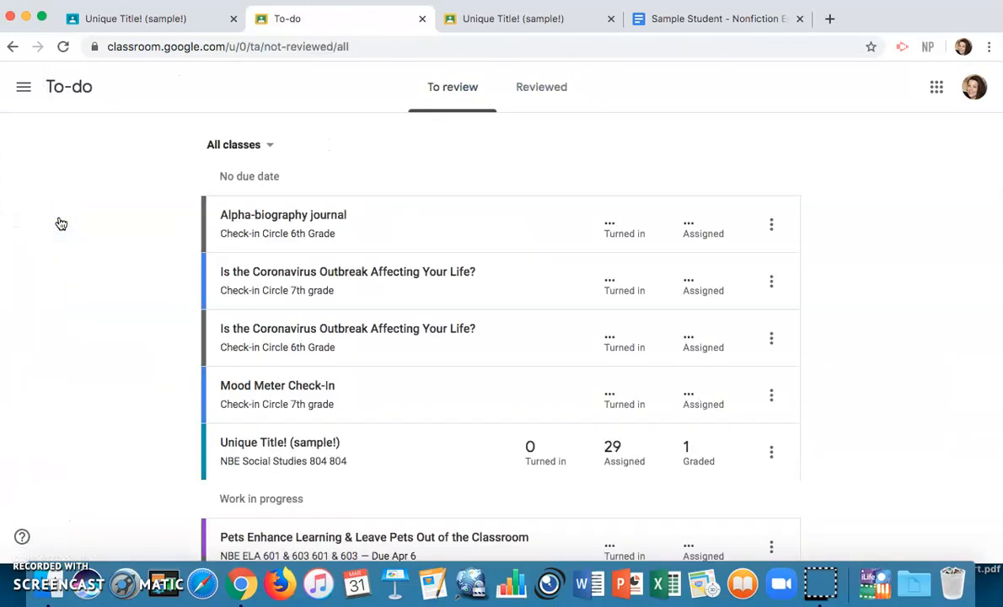
Filter the To-do list to NBE Social Studies 804 and look through its assignments' turned-in, assigned and graded counts
{"action": "left_click", "coordinate": [219, 145]}
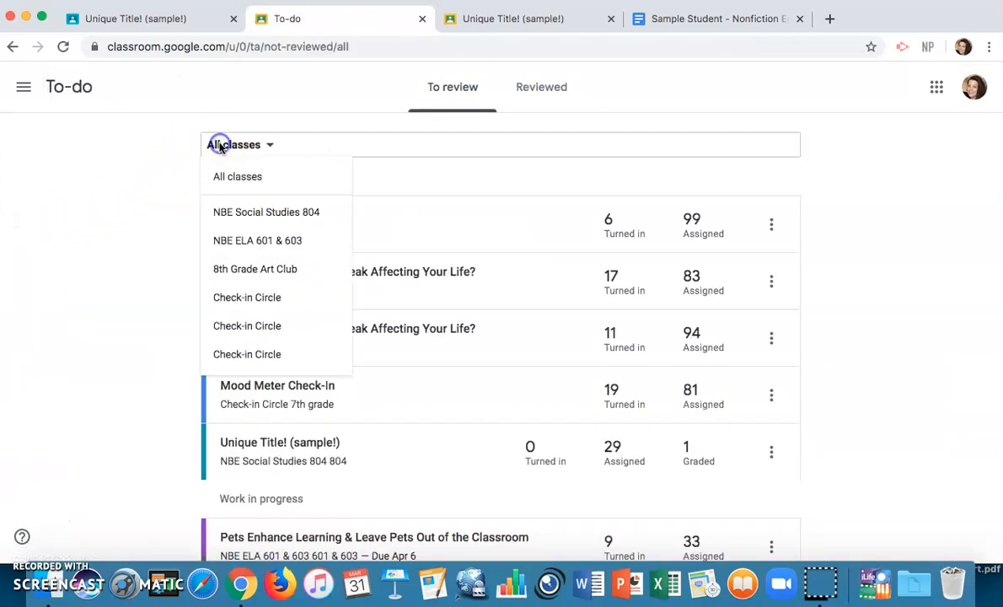
{"action": "left_click", "coordinate": [232, 217]}
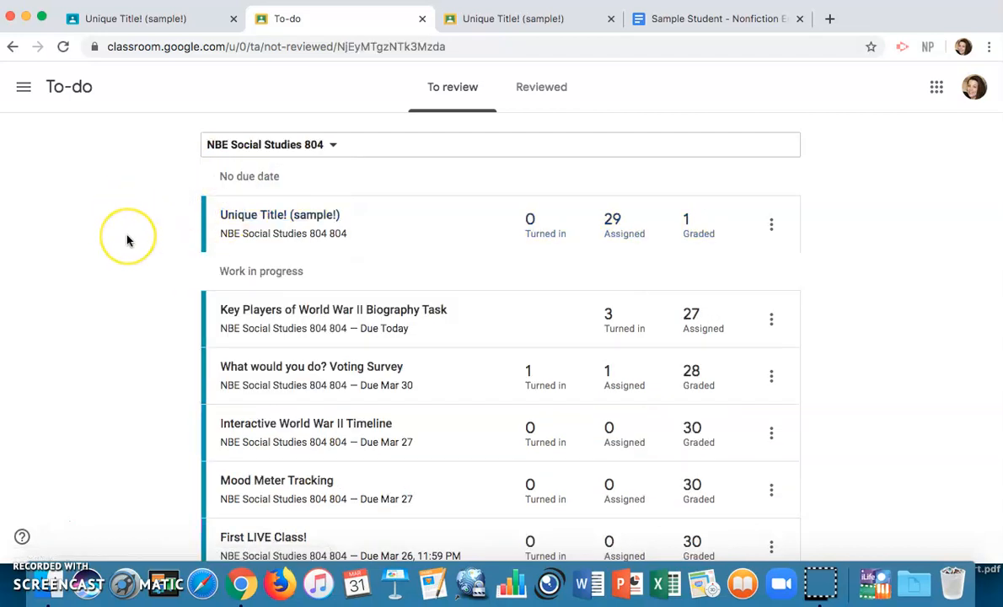
{"action": "scroll", "coordinate": [128, 241], "scroll_direction": "down", "scroll_amount": 1}
{"action": "scroll", "coordinate": [128, 241], "scroll_direction": "up", "scroll_amount": 1}
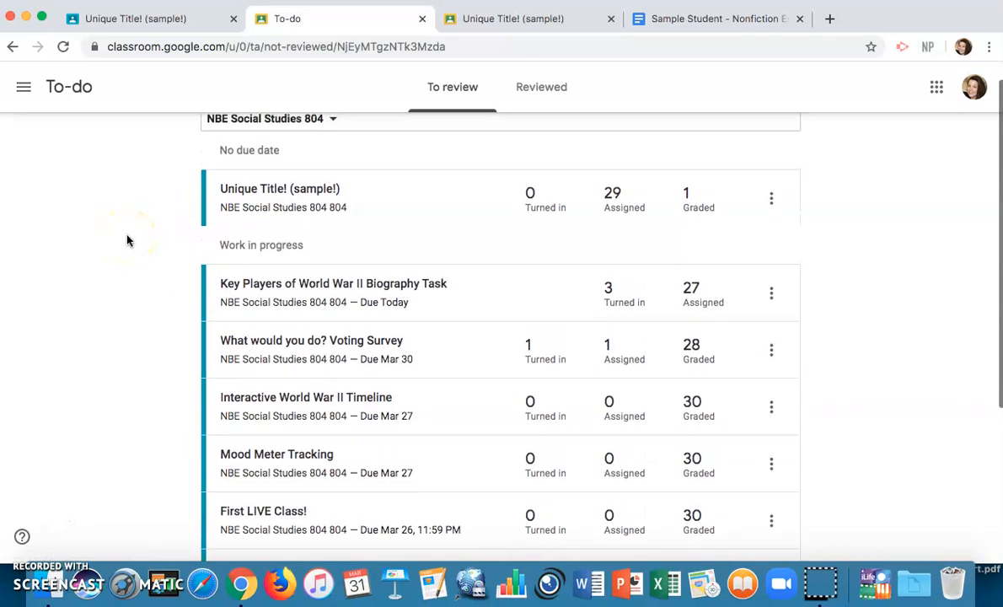
{"action": "scroll", "coordinate": [822, 248], "scroll_direction": "down", "scroll_amount": 3}
{"action": "scroll", "coordinate": [824, 250], "scroll_direction": "up", "scroll_amount": 2}
{"action": "scroll", "coordinate": [824, 250], "scroll_direction": "up", "scroll_amount": 1}
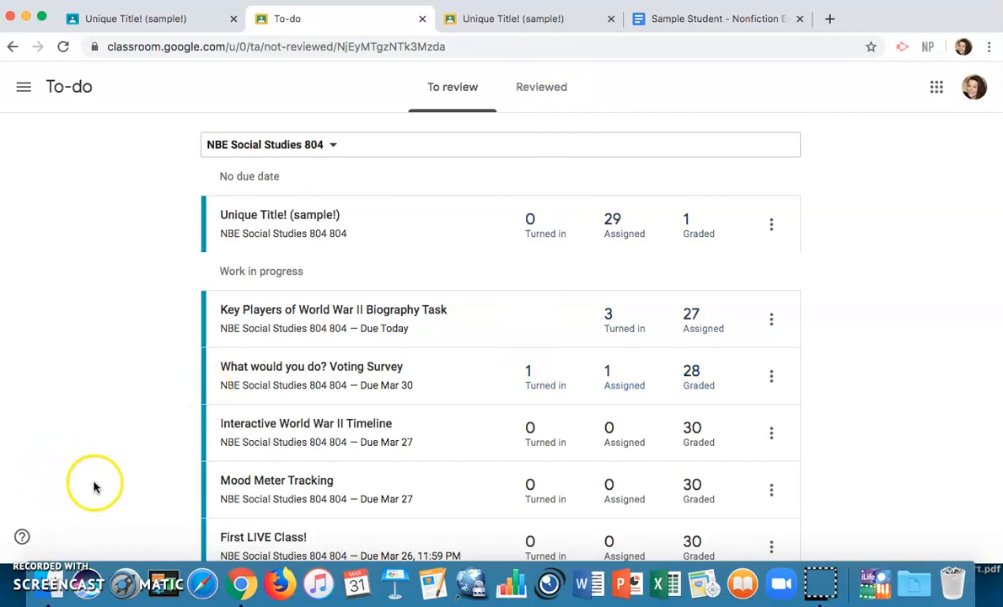
Go back to the overview of all classes and open the NBE Social Studies 804 class stream
{"action": "left_click", "coordinate": [24, 87]}
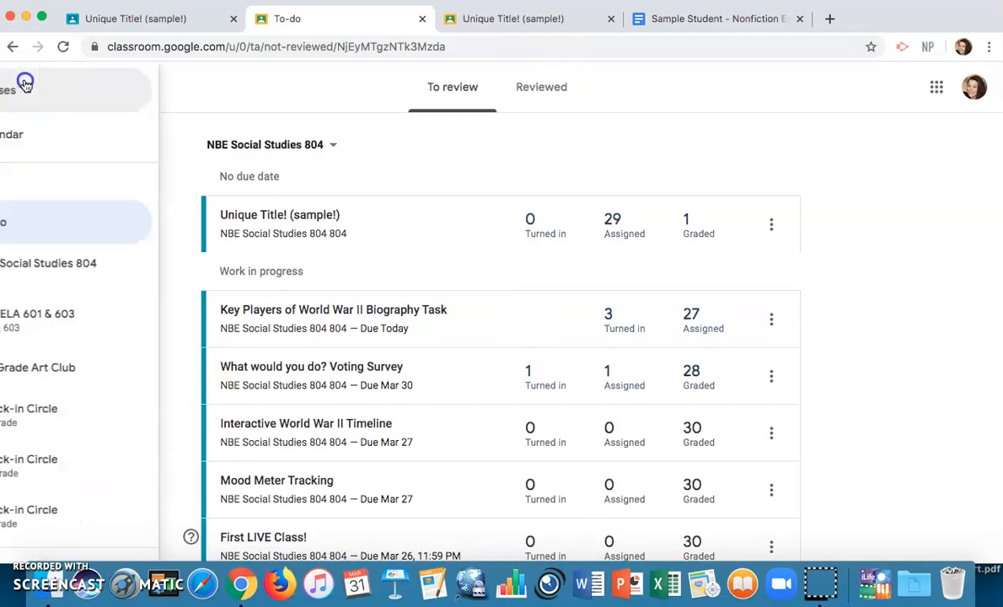
{"action": "left_click", "coordinate": [101, 90]}
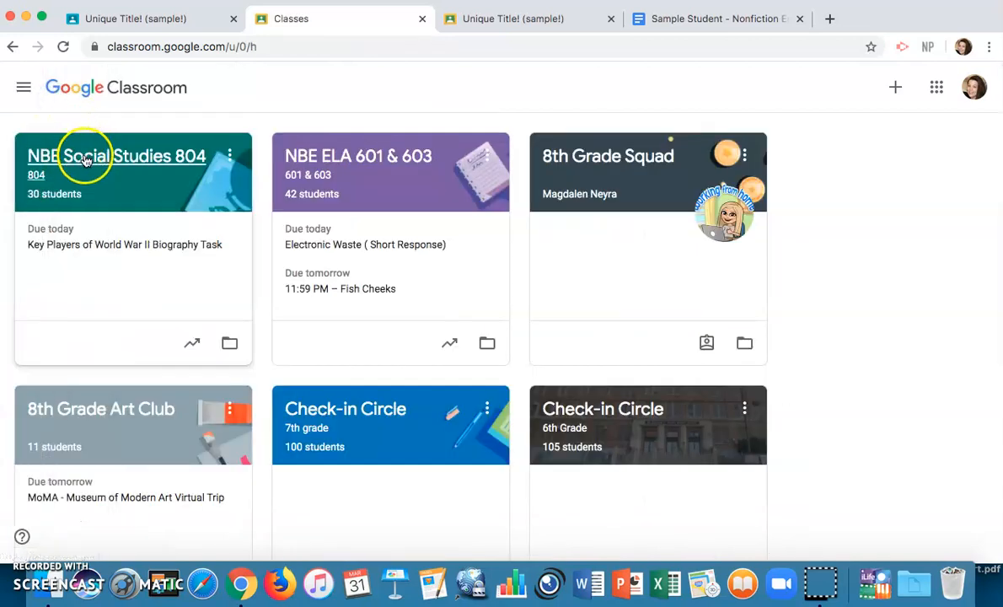
{"action": "scroll", "coordinate": [215, 424], "scroll_direction": "up", "scroll_amount": 5}
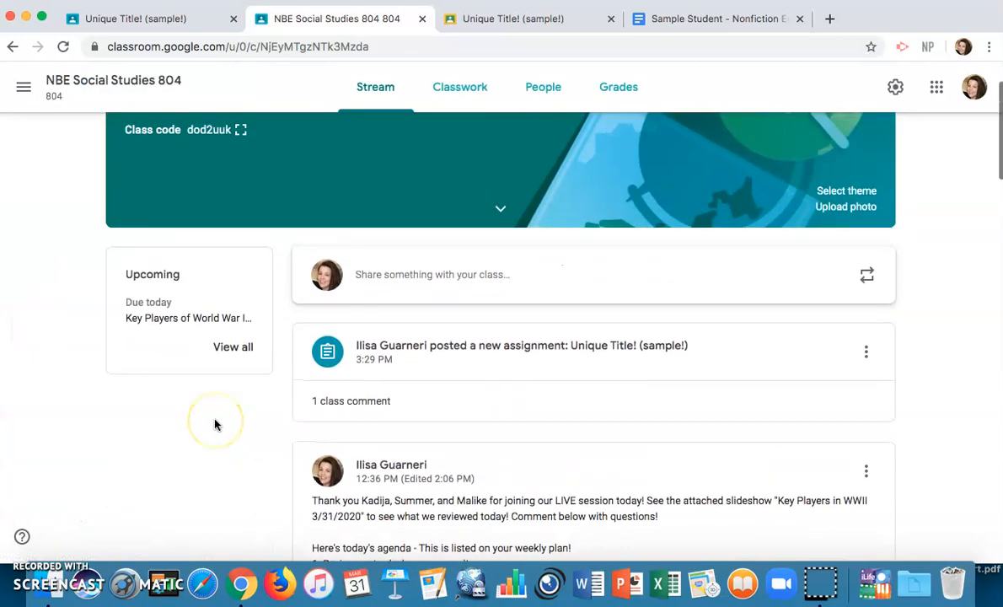